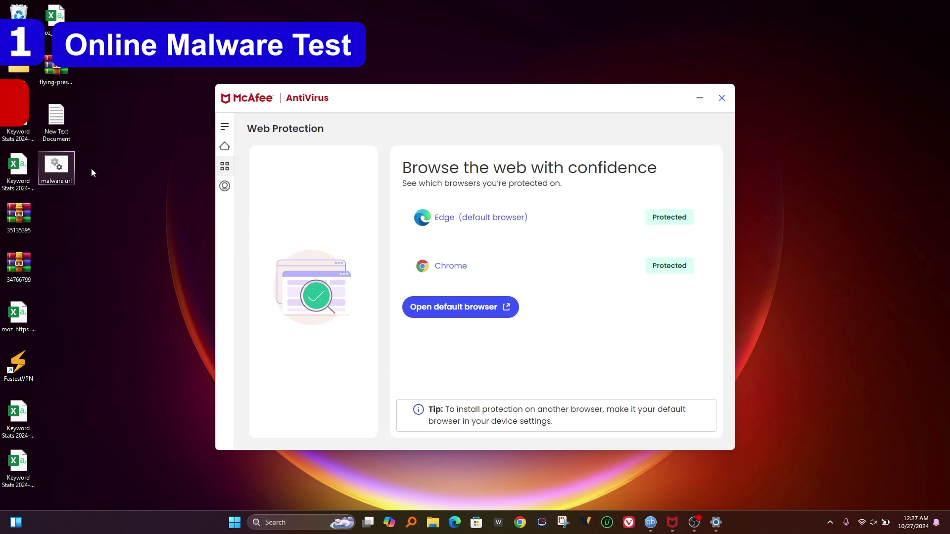
# Step: Edit malware url.bat in Notepad and select all its start lines of malware URLs
pyautogui.rightClick(60, 170)
pyautogui.click(120, 301)
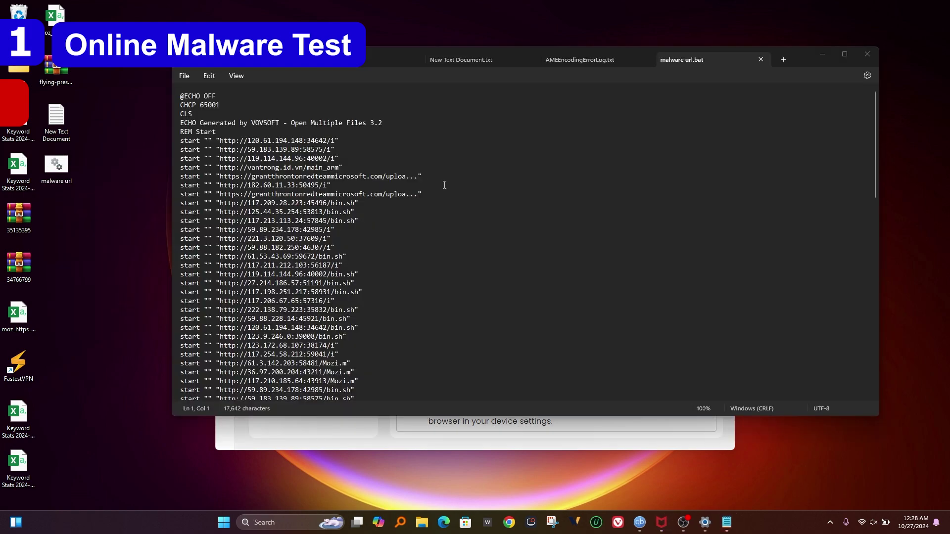
pyautogui.scroll(-15, 443, 185)
pyautogui.scroll(-15, 443, 185)
pyautogui.moveTo(357, 382); pyautogui.dragTo(206, 143)
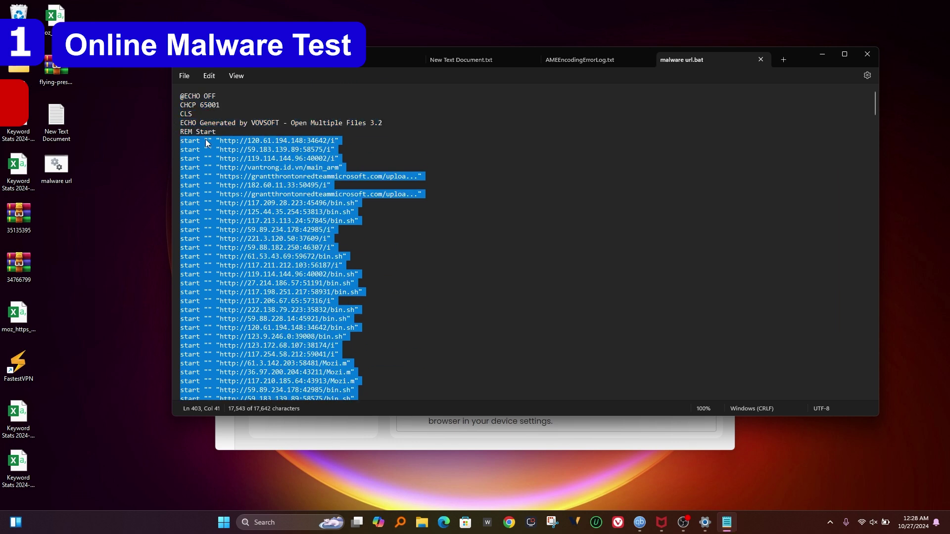
# Step: Launch Excel from Windows Search and create a blank workbook
pyautogui.click(260, 522)
pyautogui.write('excel')
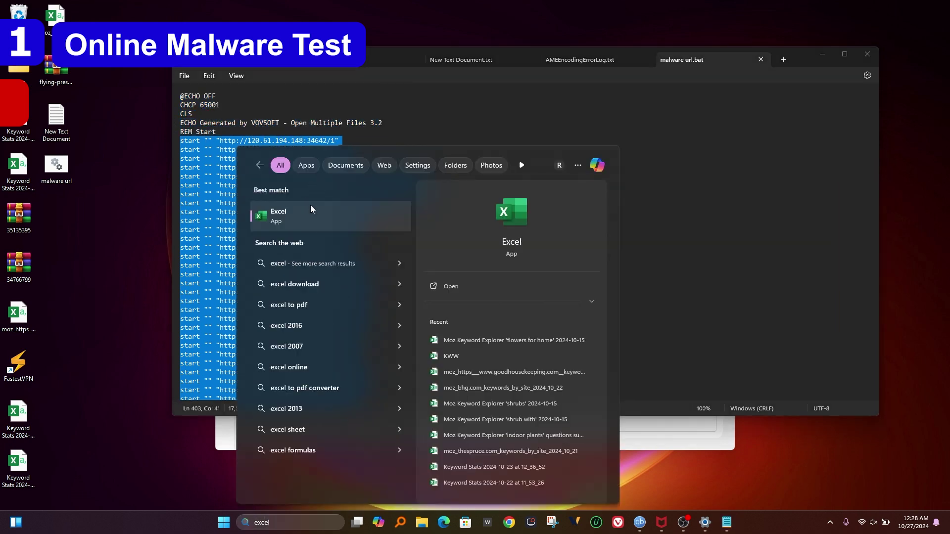
pyautogui.click(310, 206)
pyautogui.click(435, 227)
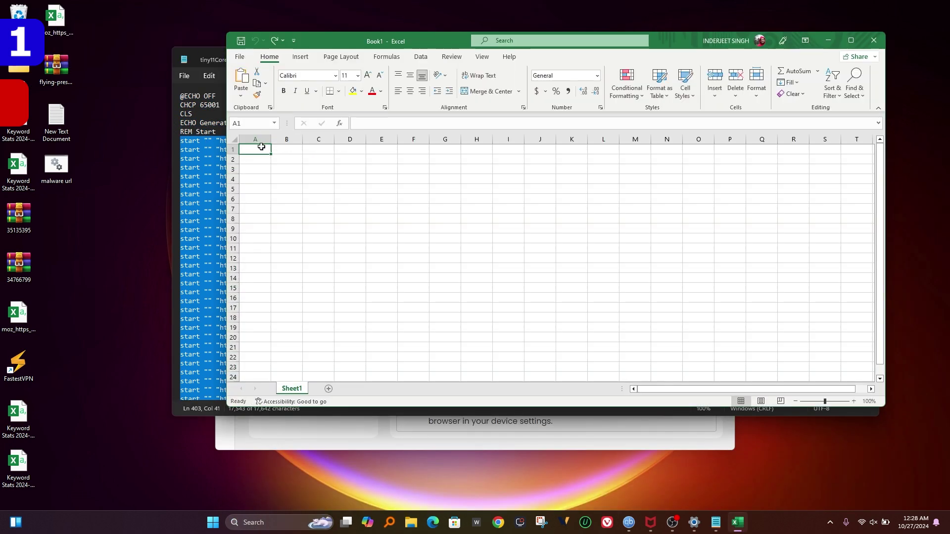
# Step: Paste the URL start lines into column A, maximize Excel and check the last row is 398
pyautogui.rightClick(258, 149)
pyautogui.click(283, 218)
pyautogui.scroll(-20, 403, 246)
pyautogui.scroll(-20, 404, 245)
pyautogui.scroll(-20, 404, 245)
pyautogui.scroll(5, 404, 245)
pyautogui.click(252, 347)
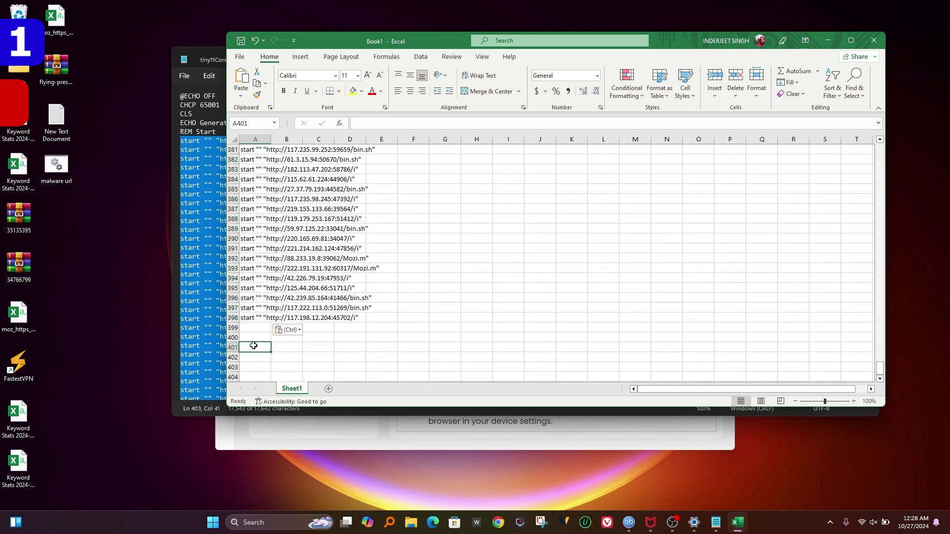
pyautogui.click(850, 40)
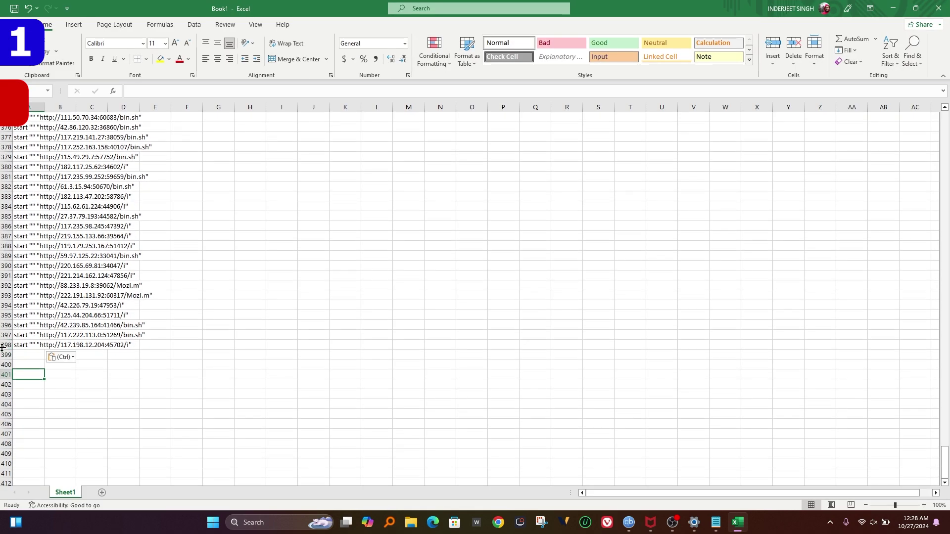
pyautogui.click(4, 346)
pyautogui.click(148, 344)
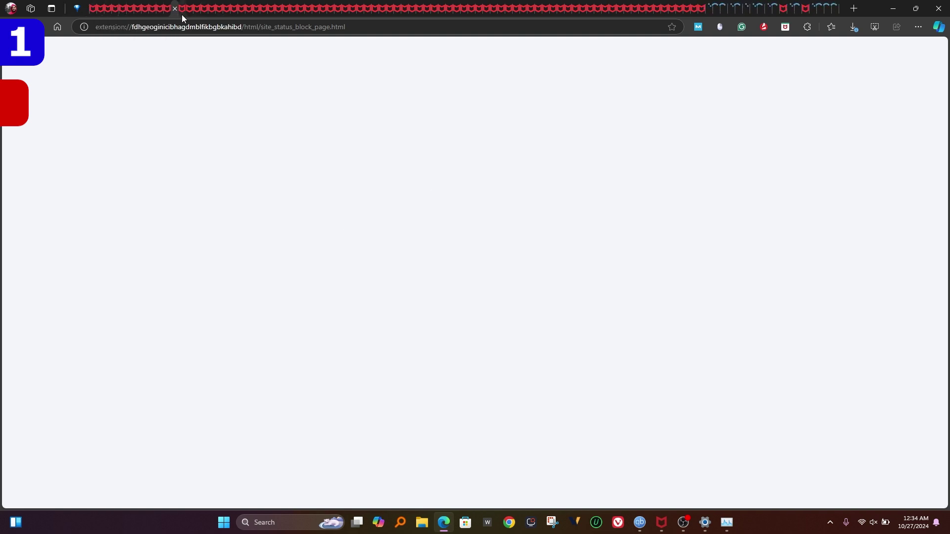
# Step: Check the browser task manager, close blocked tabs and show the full downloads page of virus-detected files
pyautogui.hotkey('shift', 'Escape')
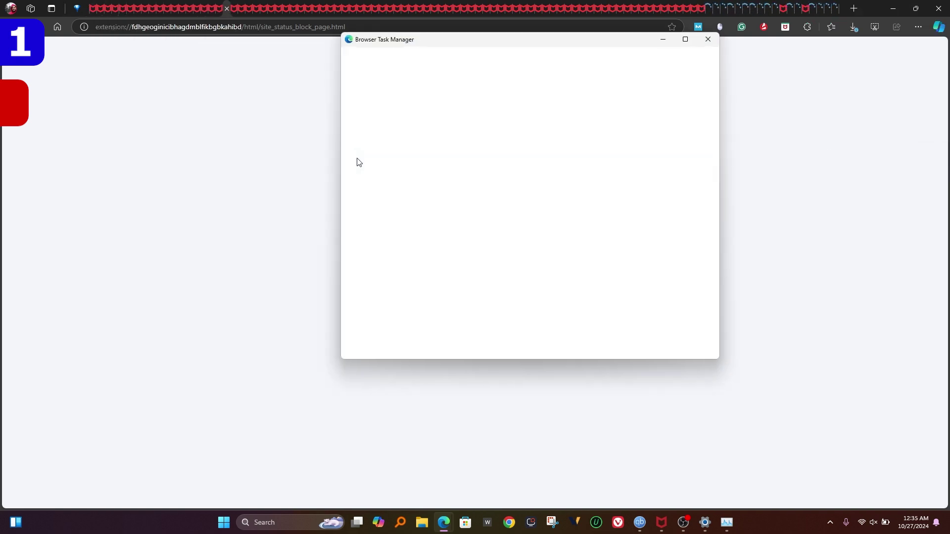
pyautogui.scroll(2, 453, 194)
pyautogui.scroll(2, 457, 197)
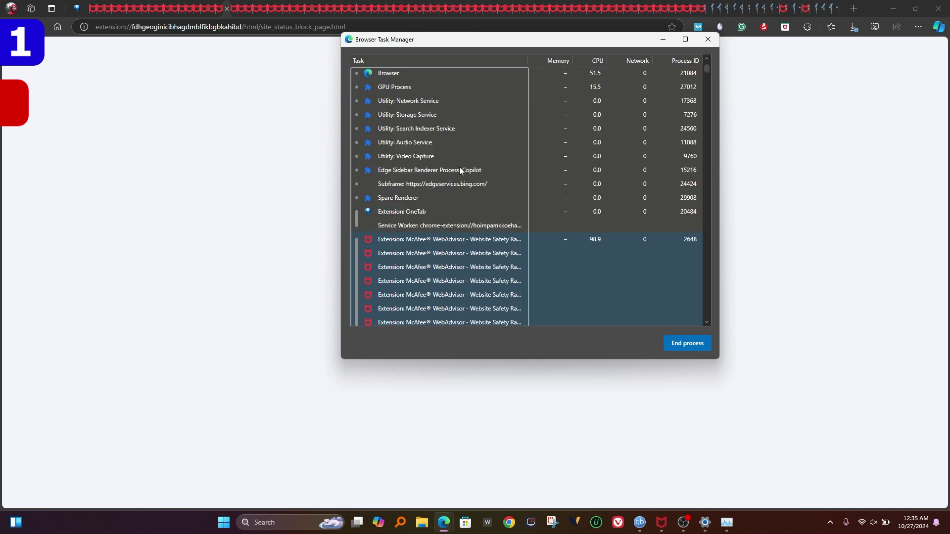
pyautogui.scroll(-5, 465, 130)
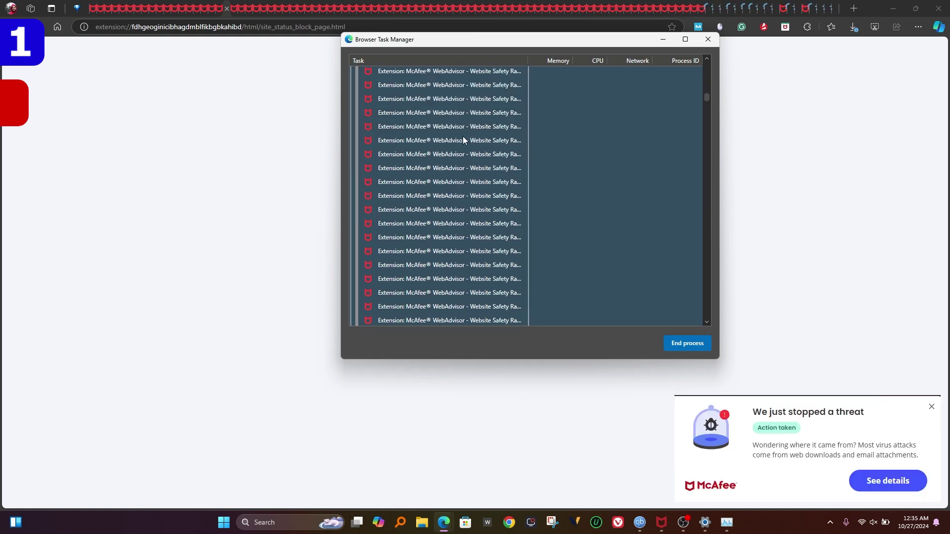
pyautogui.scroll(-5, 509, 248)
pyautogui.press('Escape')
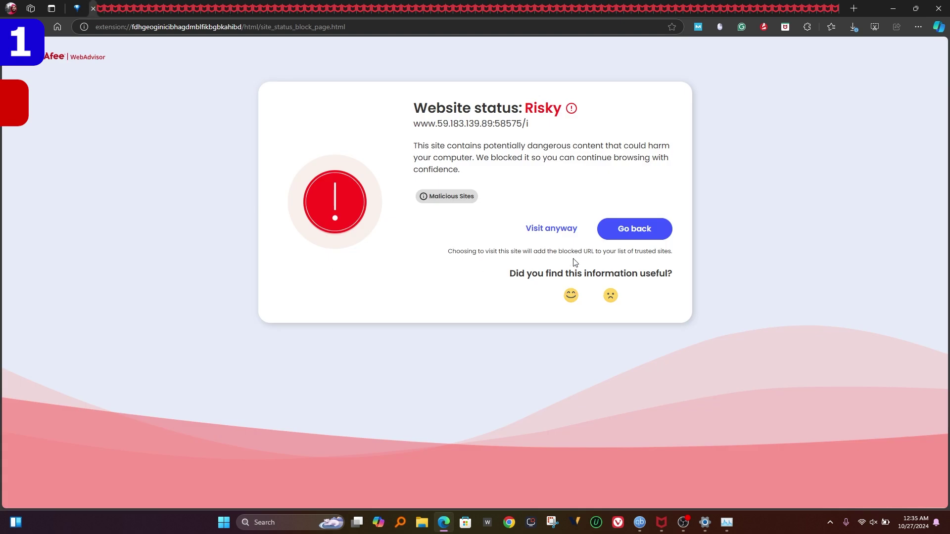
pyautogui.click(94, 9)
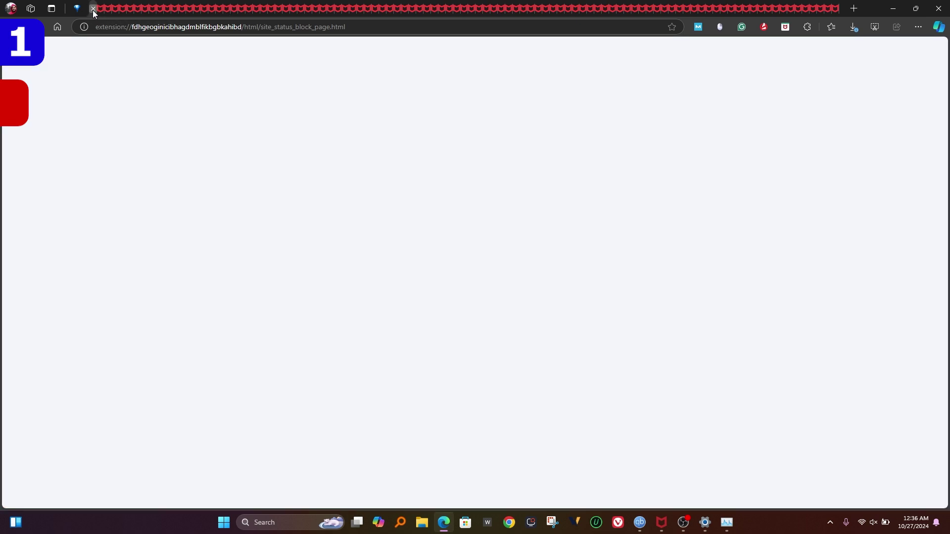
pyautogui.click(94, 9)
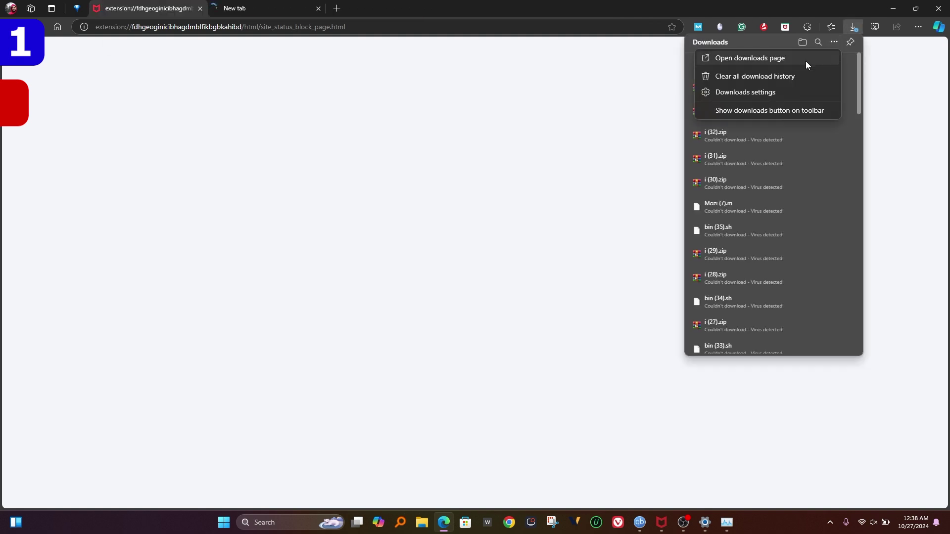
pyautogui.click(802, 63)
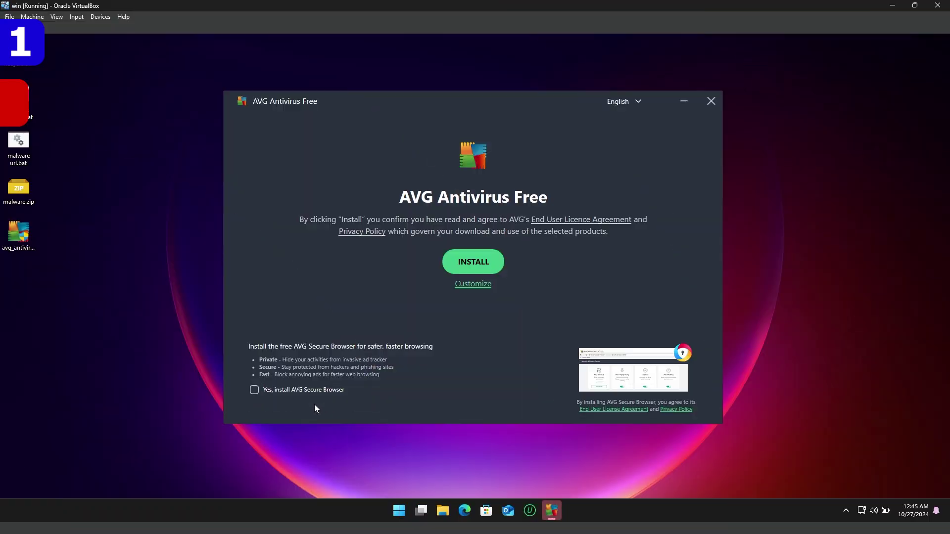
# Step: Install AVG with all components, turn off Passive Mode and view Web & Email protection
pyautogui.click(480, 287)
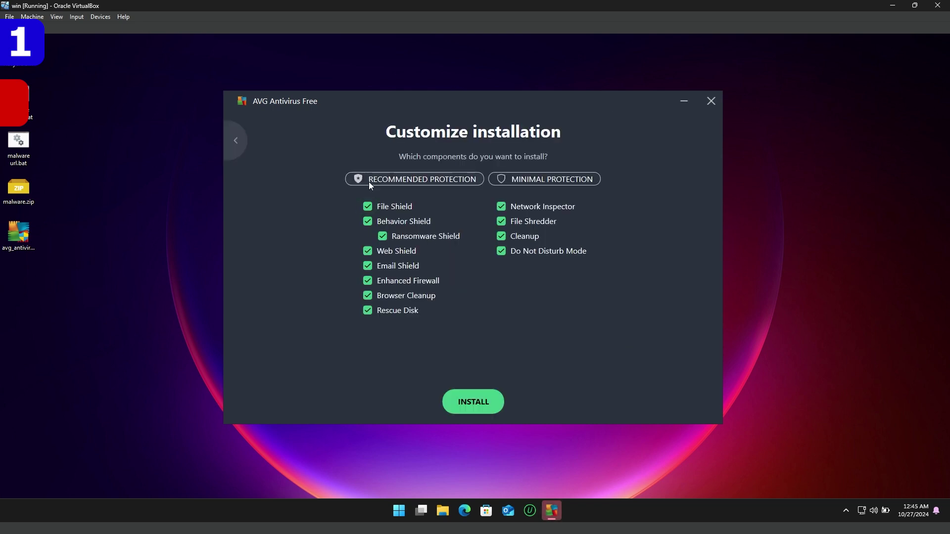
pyautogui.click(467, 405)
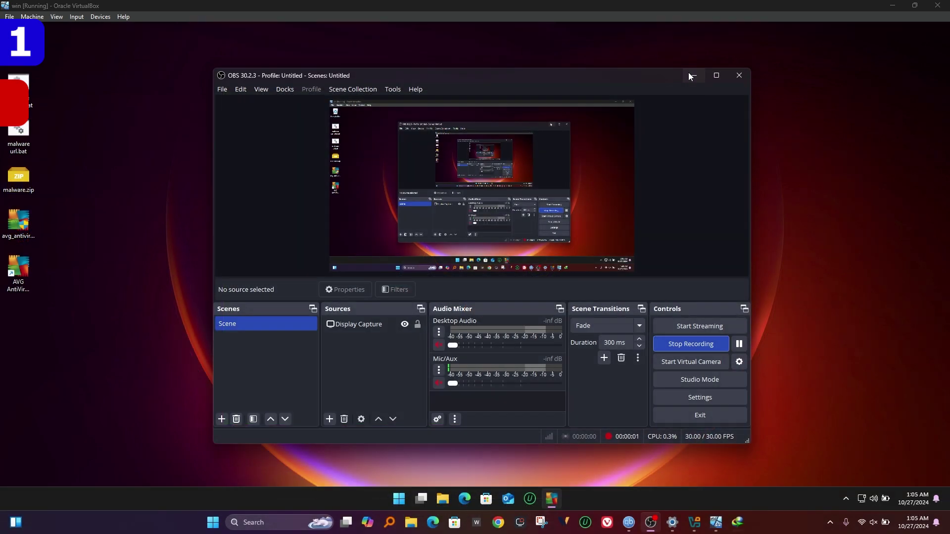
pyautogui.click(687, 73)
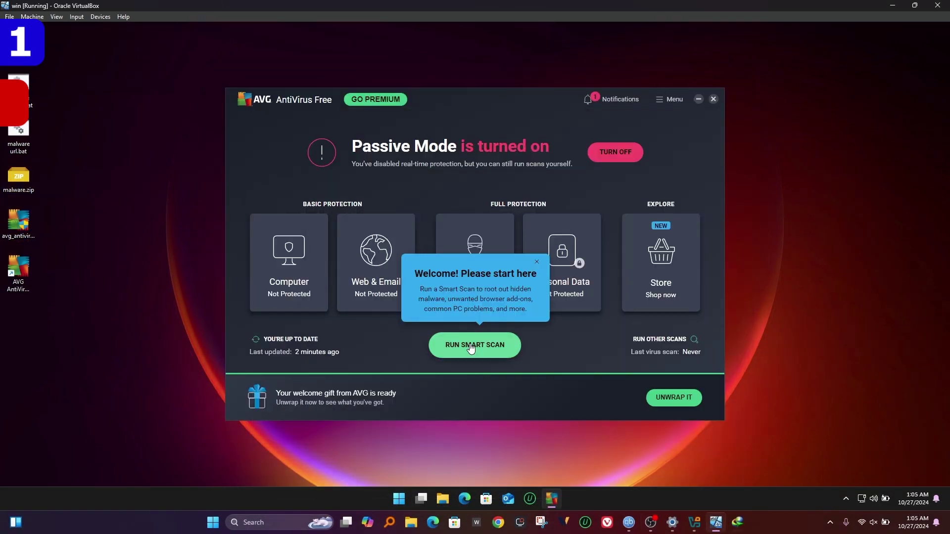
pyautogui.click(601, 158)
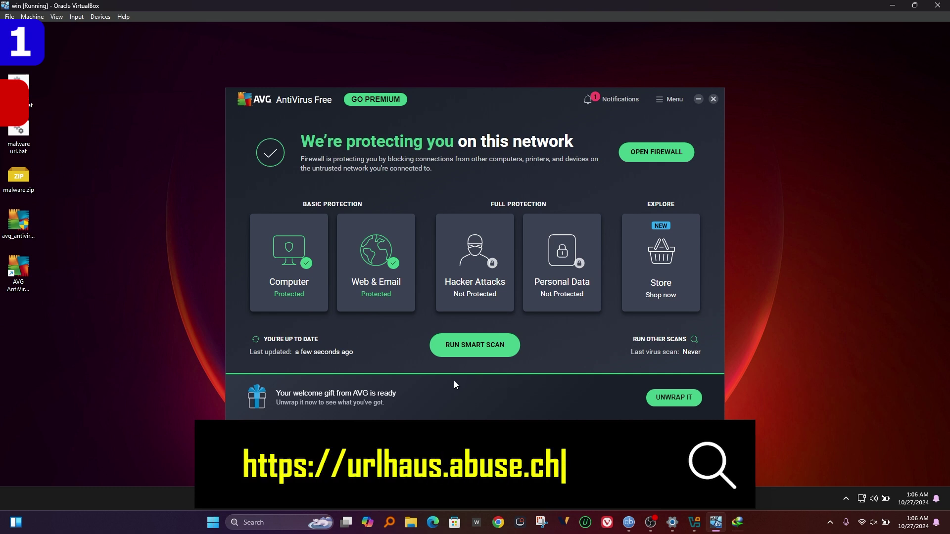
pyautogui.click(373, 262)
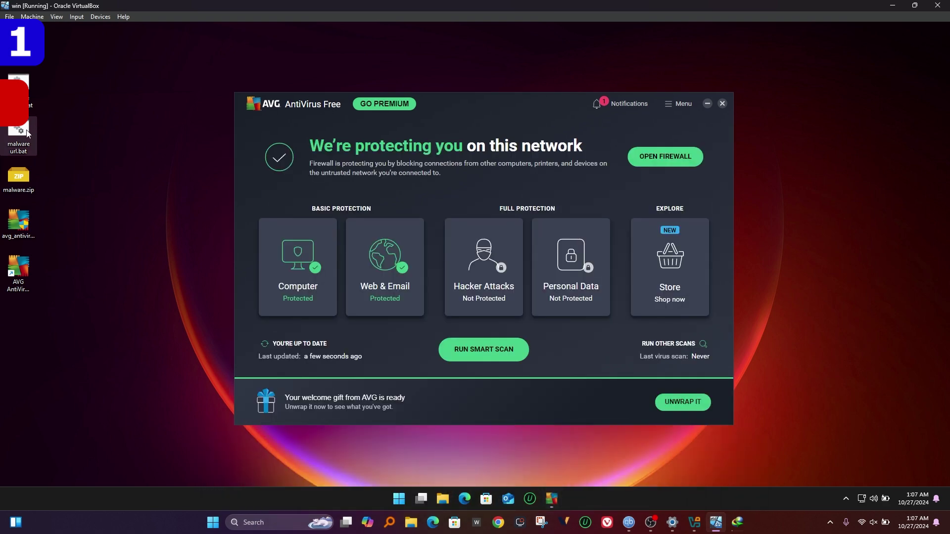
# Step: Run malware url.bat again and bring up Edge's window menu containing Browser task manager
pyautogui.doubleClick(27, 133)
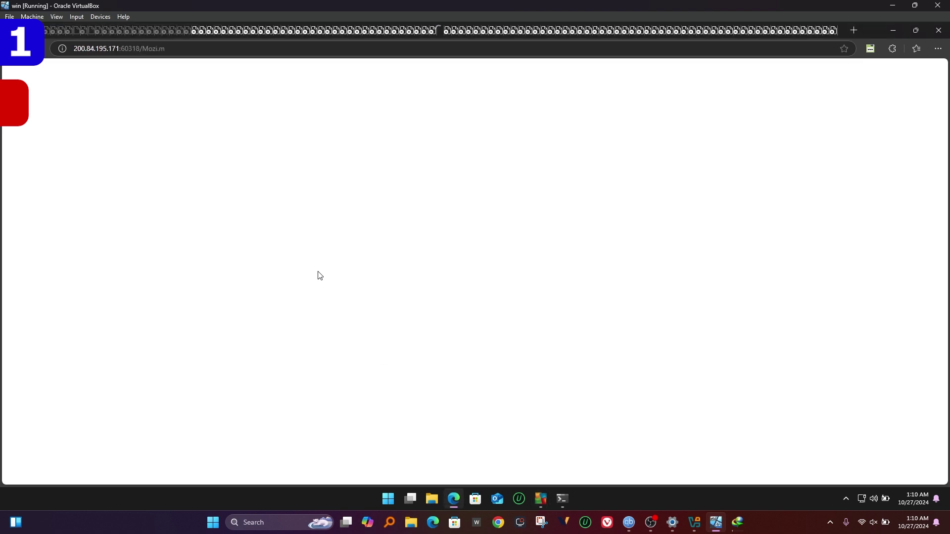
pyautogui.rightClick(875, 30)
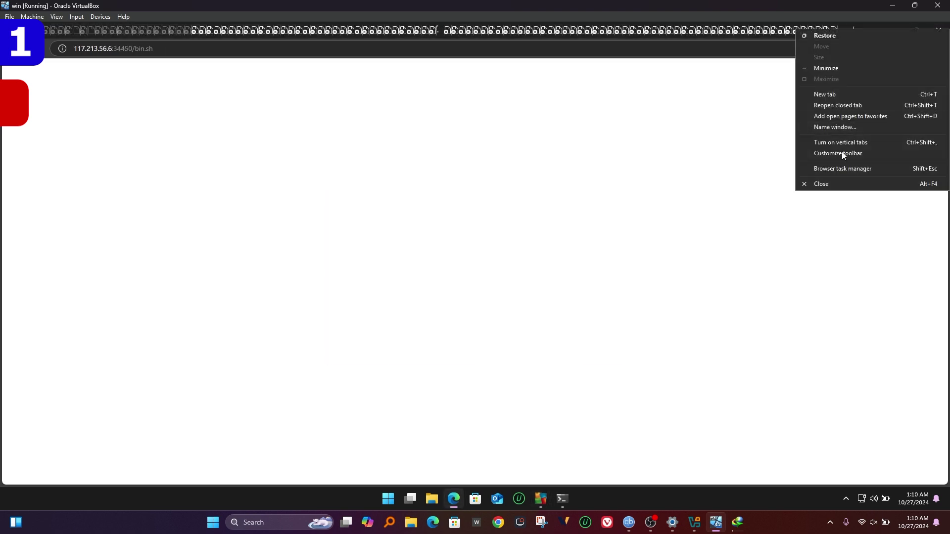
pyautogui.click(817, 168)
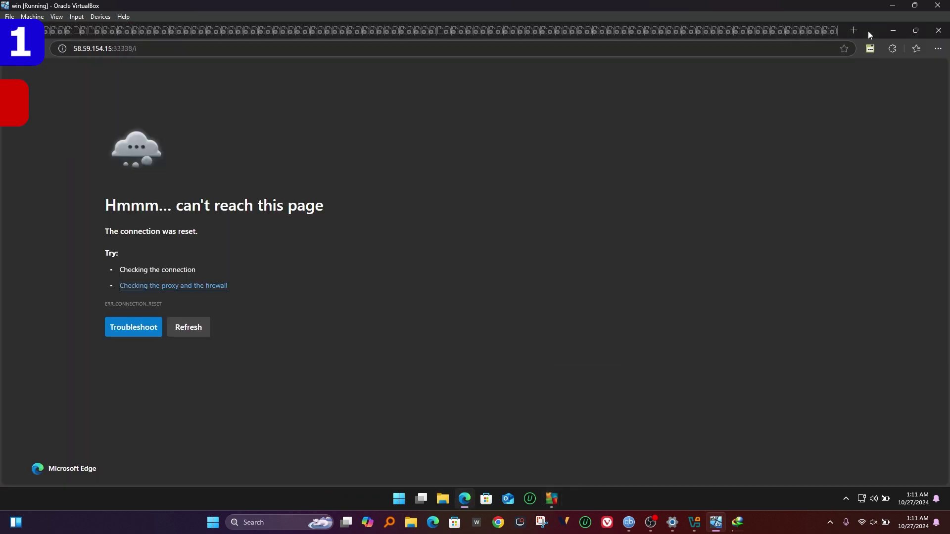
pyautogui.rightClick(868, 31)
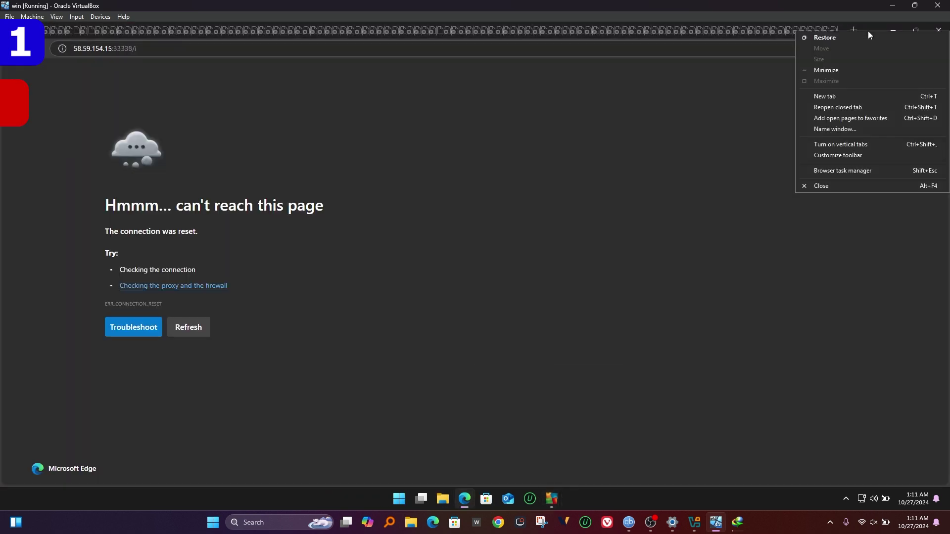
# Step: Review the hundreds of test tabs in an enlarged browser task manager, then close it
pyautogui.click(824, 174)
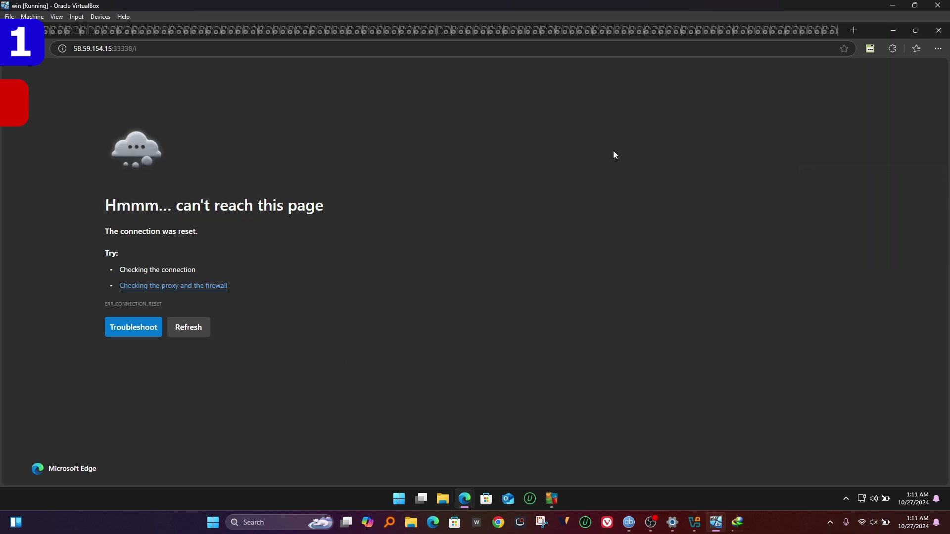
pyautogui.moveTo(463, 499)
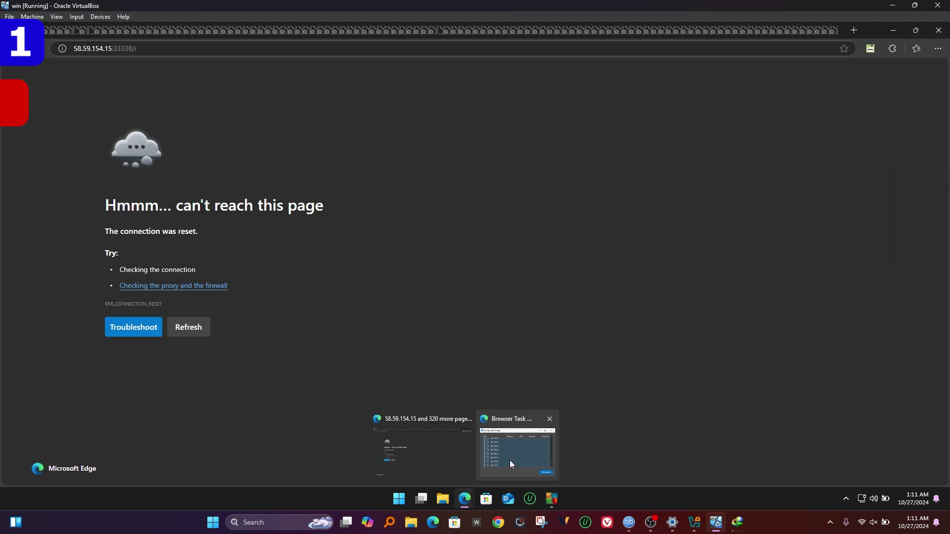
pyautogui.click(510, 462)
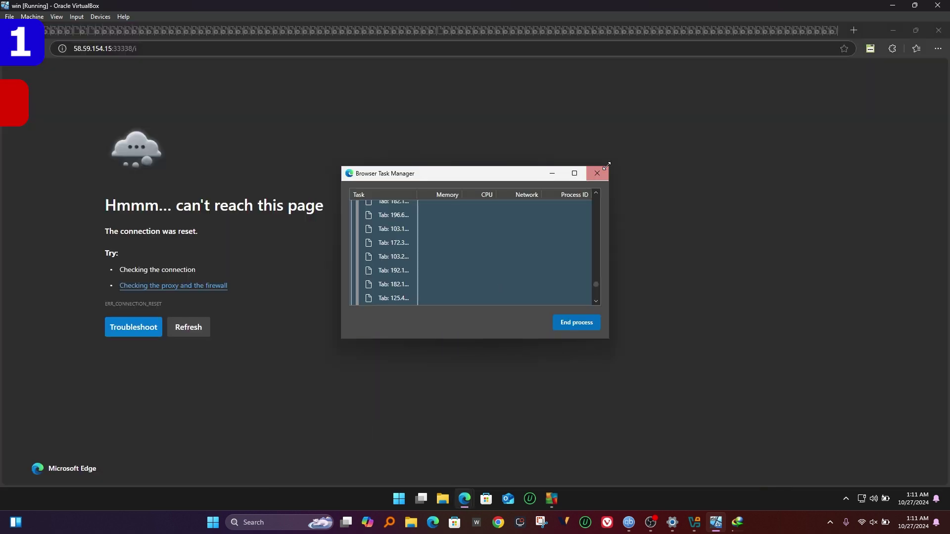
pyautogui.moveTo(608, 164); pyautogui.dragTo(752, 21)
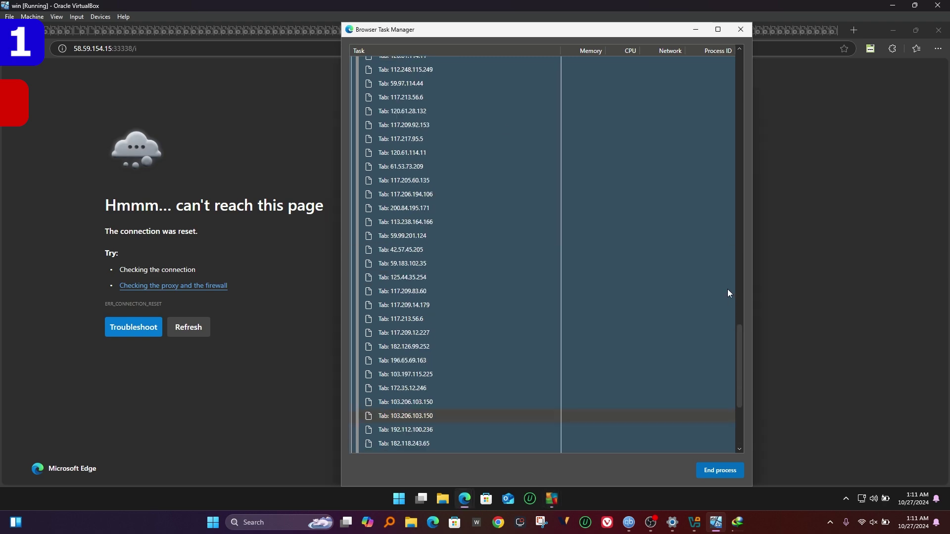
pyautogui.scroll(5, 727, 291)
pyautogui.scroll(5, 557, 367)
pyautogui.scroll(5, 558, 367)
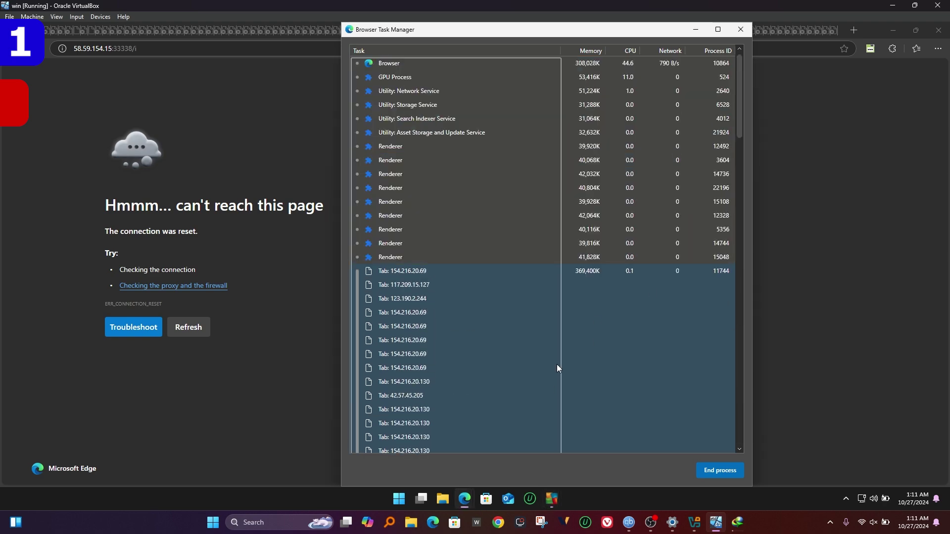
pyautogui.scroll(-10, 557, 367)
pyautogui.scroll(-5, 557, 366)
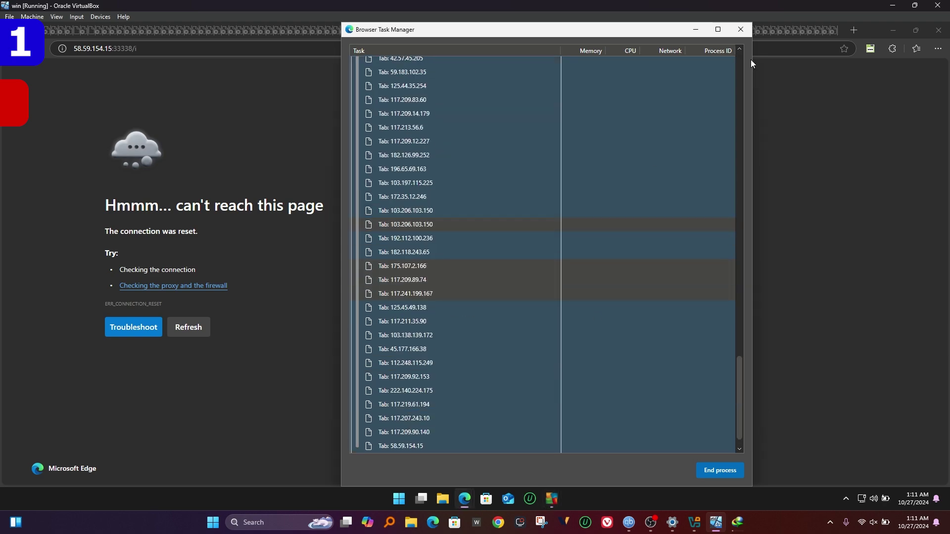
pyautogui.click(744, 37)
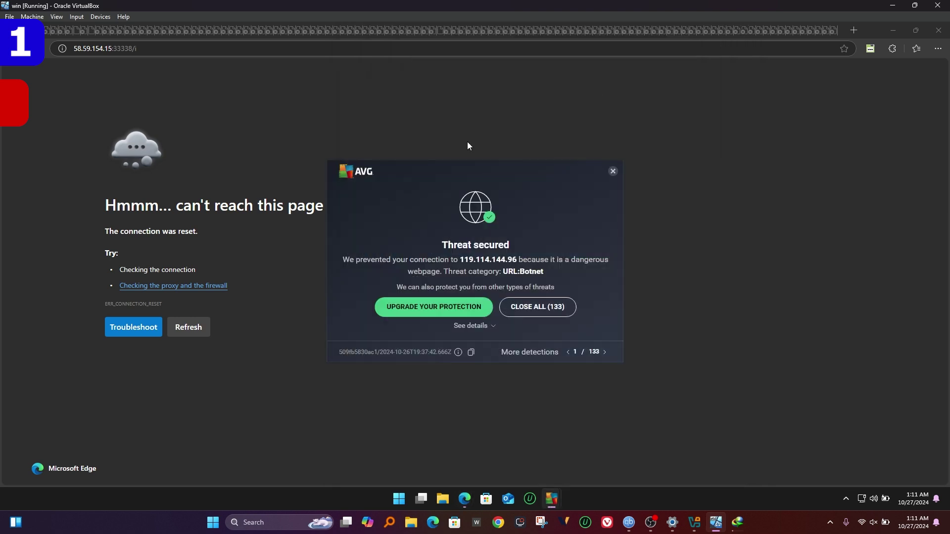
# Step: Close all remaining test tabs until Edge shuts down and dismiss AVG's threat-secured alert
pyautogui.click(49, 34)
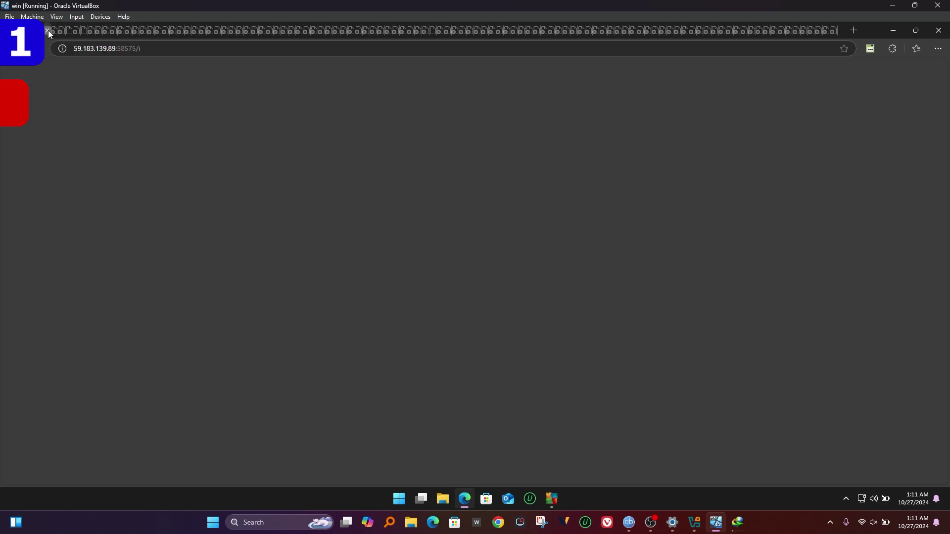
pyautogui.click(49, 31)
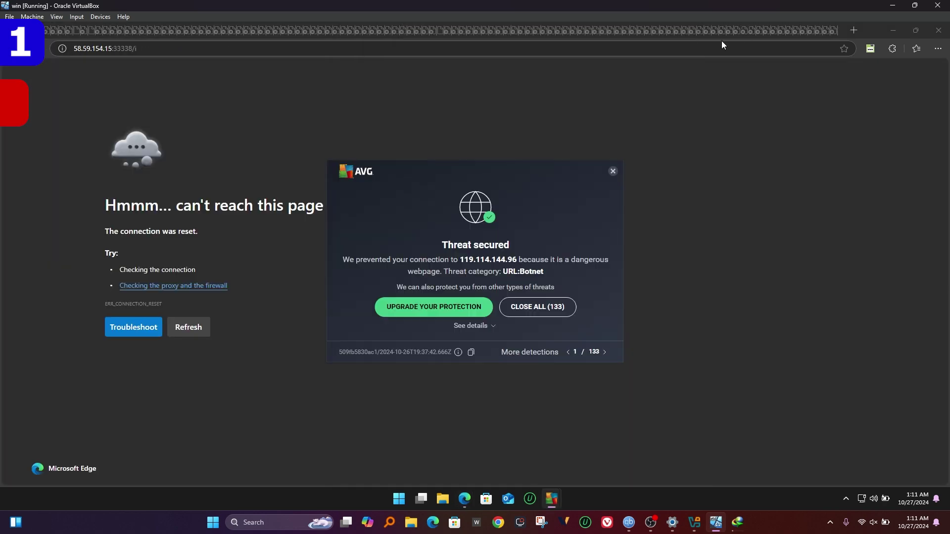
pyautogui.click(48, 31)
pyautogui.click(48, 30)
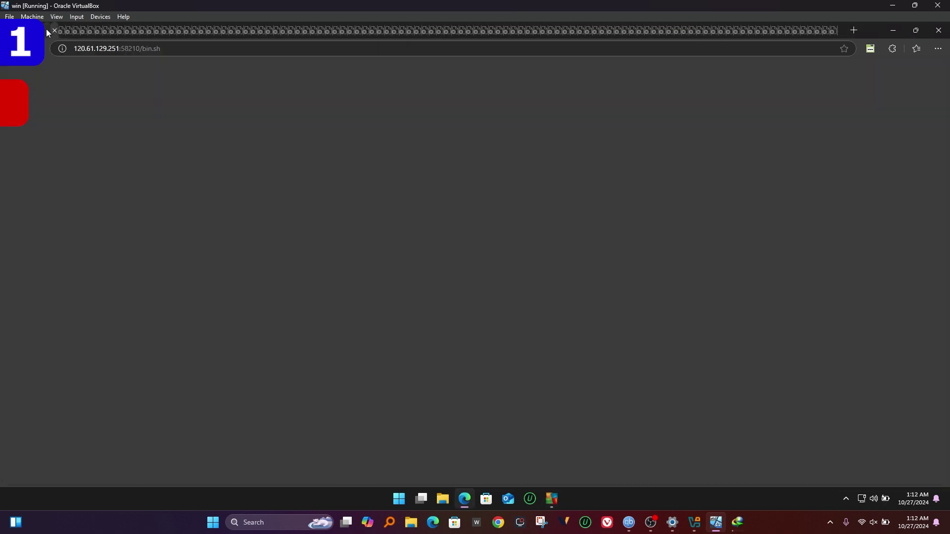
pyautogui.click(46, 29)
pyautogui.click(47, 29)
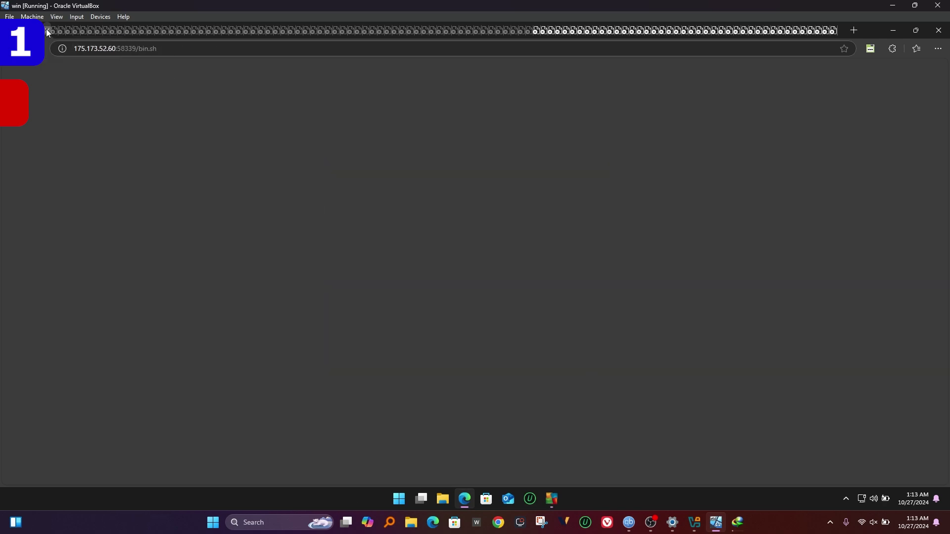
pyautogui.click(46, 29)
pyautogui.click(46, 29)
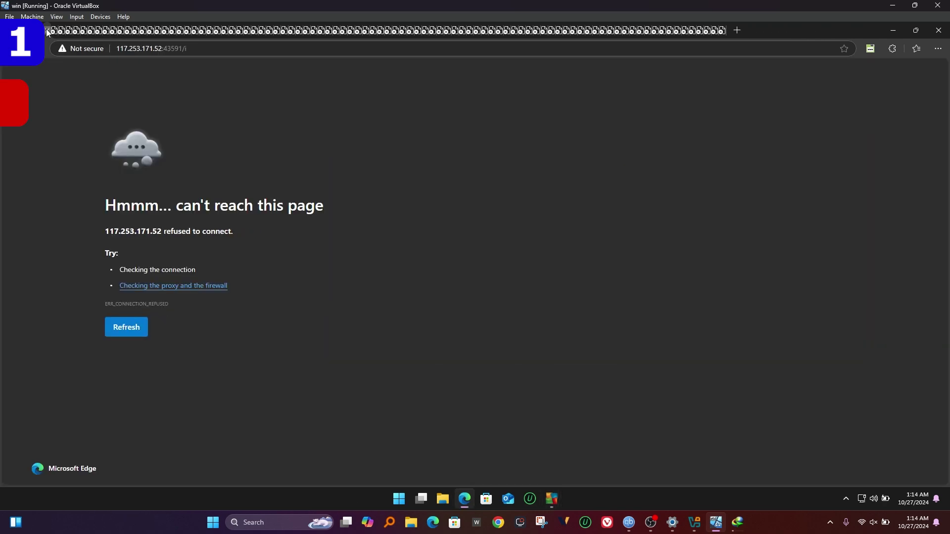
pyautogui.click(46, 29)
pyautogui.click(46, 30)
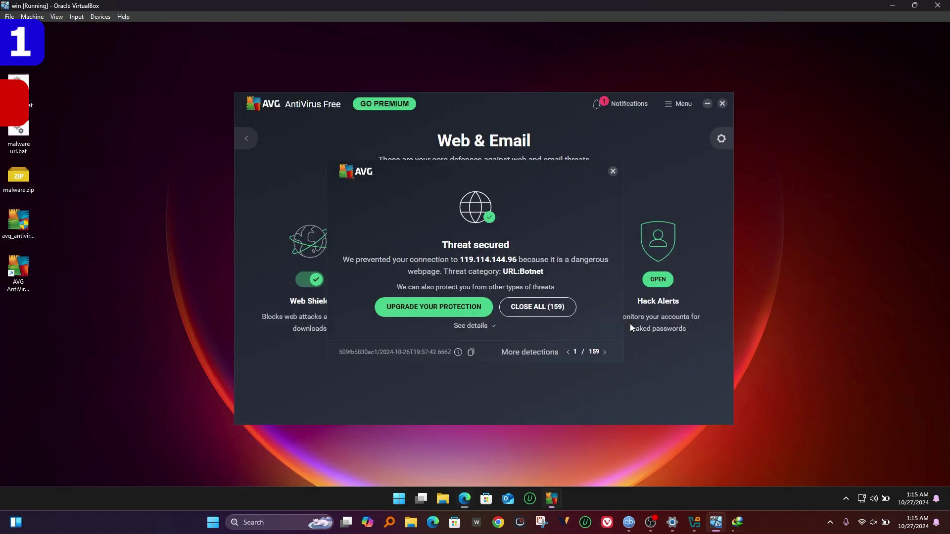
pyautogui.click(537, 306)
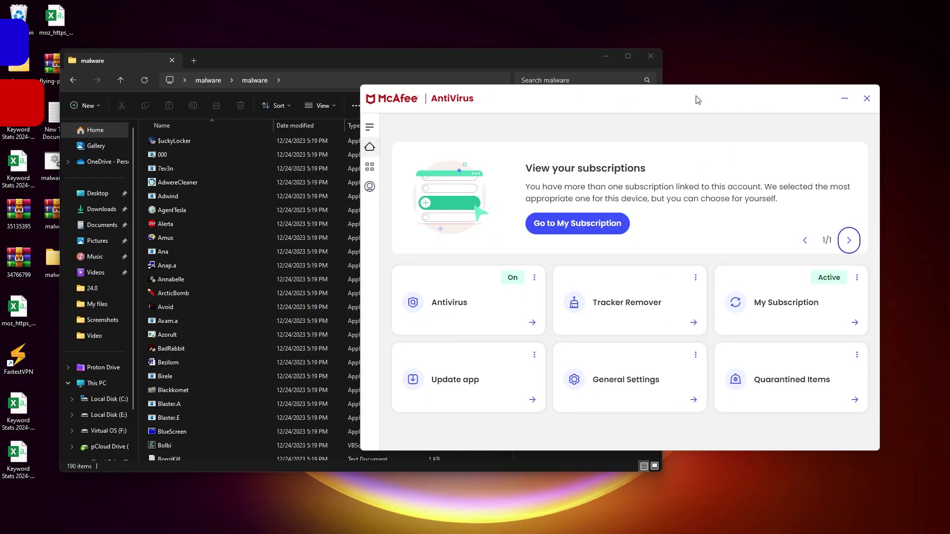
# Step: Arrange the malware folder and McAfee windows side by side
pyautogui.click(494, 55)
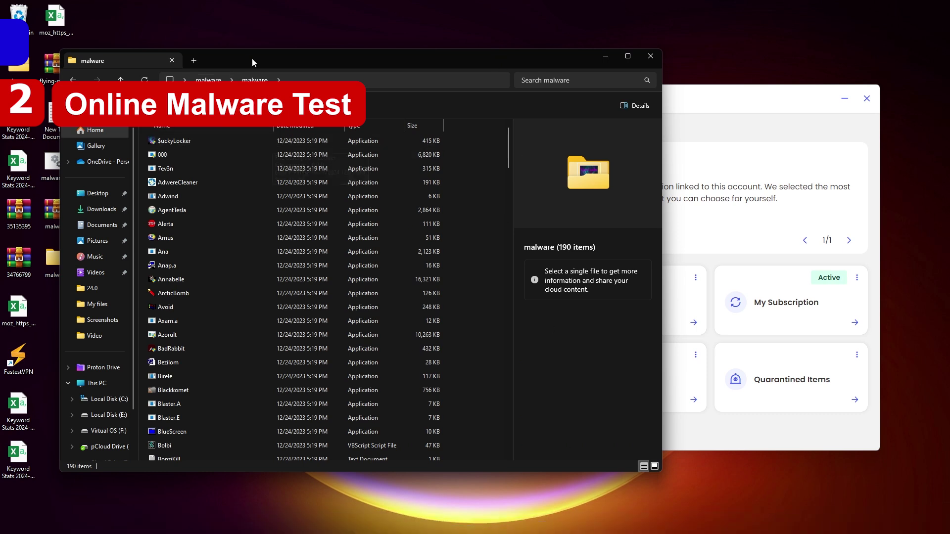
pyautogui.moveTo(259, 53); pyautogui.dragTo(236, 39)
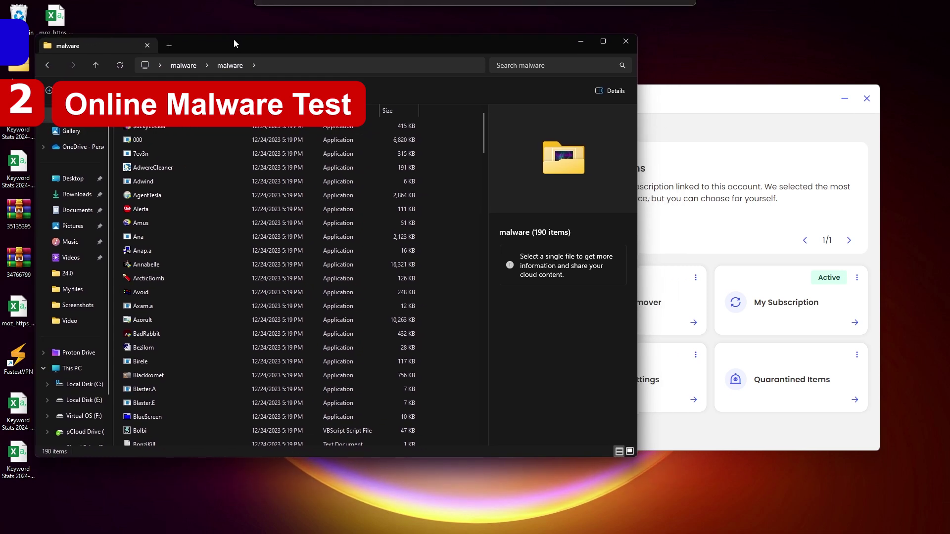
pyautogui.click(692, 110)
pyautogui.moveTo(691, 110); pyautogui.dragTo(758, 104)
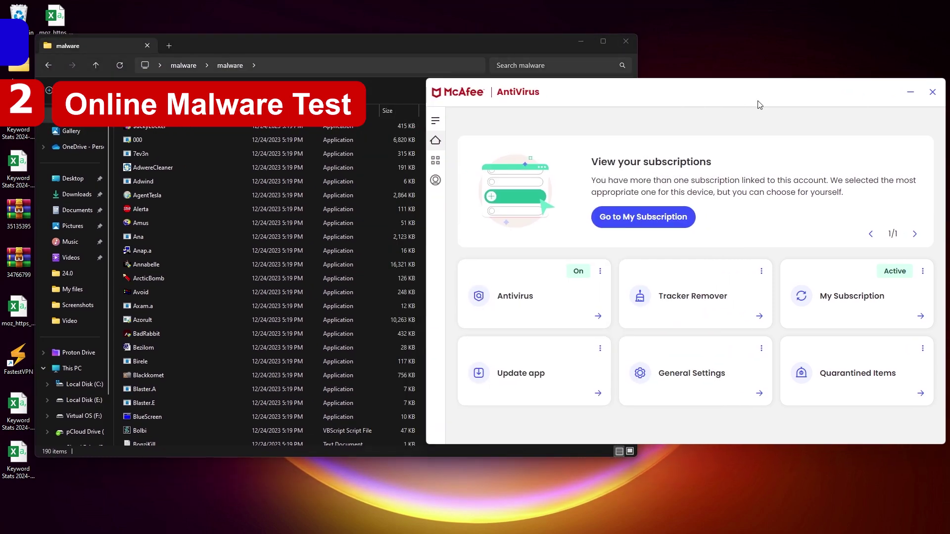
pyautogui.click(454, 42)
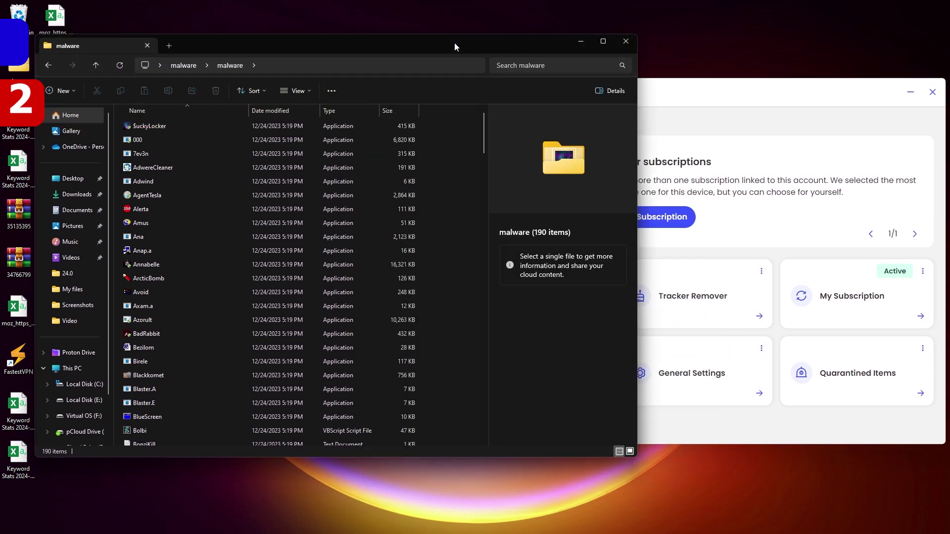
# Step: Step through samples from SuckyLocker and run butterflyondesktop and Carewmr, dismissing its error
pyautogui.click(182, 131)
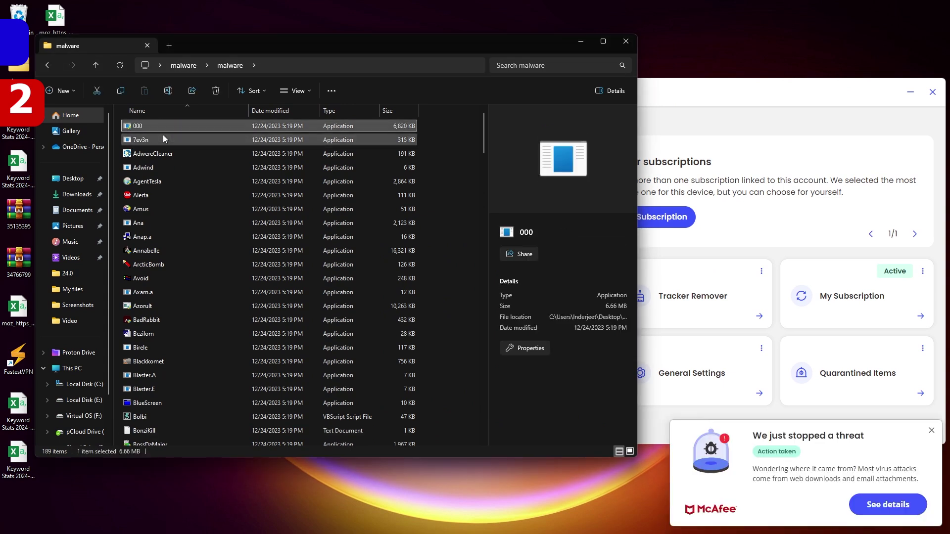
pyautogui.click(166, 151)
pyautogui.click(171, 193)
pyautogui.click(162, 219)
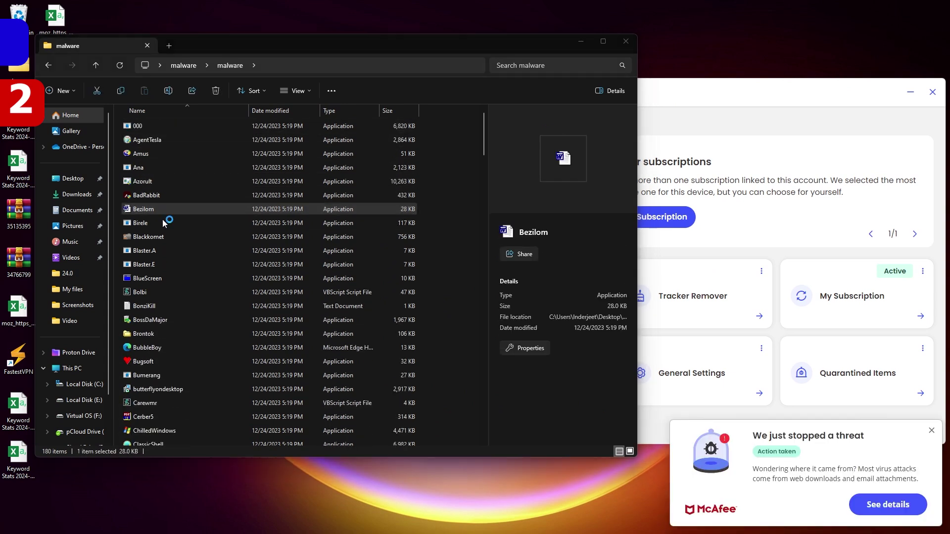
pyautogui.click(165, 250)
pyautogui.click(178, 277)
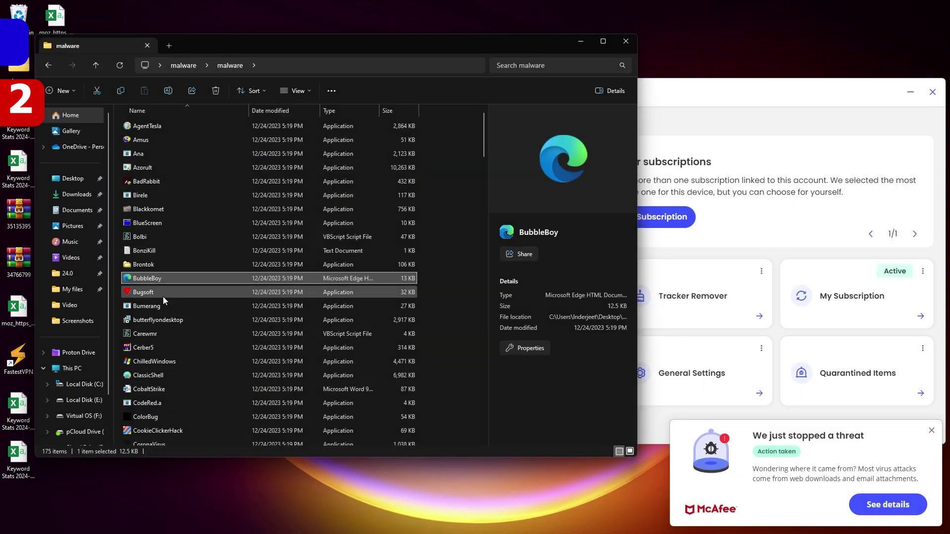
pyautogui.doubleClick(192, 292)
pyautogui.doubleClick(191, 304)
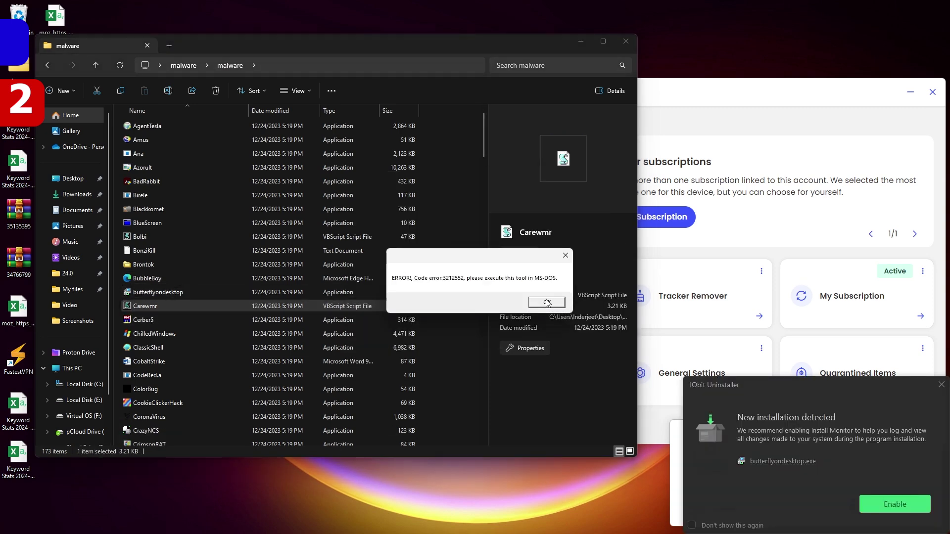
pyautogui.click(547, 301)
# Step: Step through further samples and run the Emin script while McAfee deletes detections
pyautogui.click(174, 320)
pyautogui.click(178, 349)
pyautogui.click(195, 373)
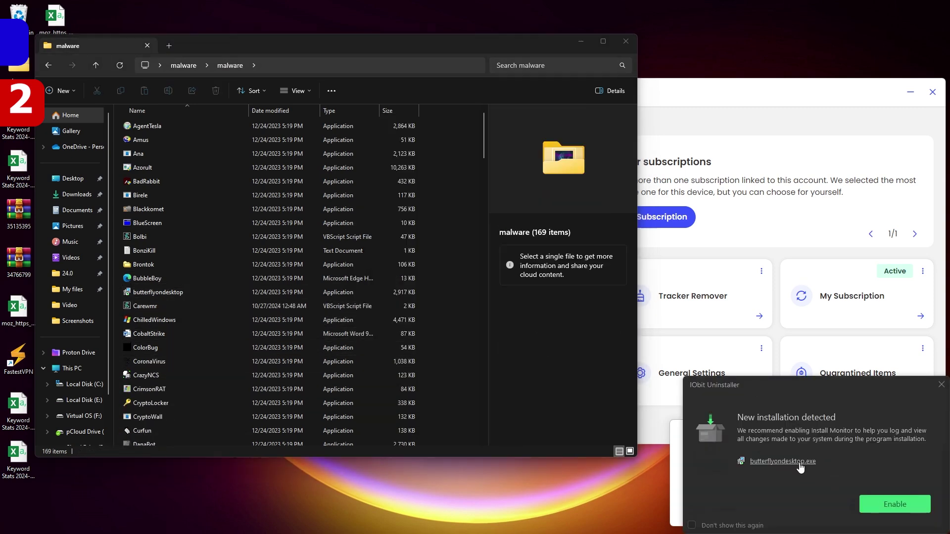
pyautogui.click(799, 462)
pyautogui.click(180, 346)
pyautogui.click(181, 374)
pyautogui.doubleClick(192, 415)
pyautogui.scroll(-3, 180, 402)
# Step: Select further samples and run NotPetya, then select ViraLock
pyautogui.click(185, 375)
pyautogui.scroll(-3, 175, 428)
pyautogui.click(173, 399)
pyautogui.scroll(-5, 173, 390)
pyautogui.doubleClick(170, 343)
pyautogui.scroll(-10, 165, 332)
pyautogui.click(175, 328)
pyautogui.scroll(-5, 180, 341)
# Step: Close McAfee and the folder windows and start a McAfee scan of the desktop malware folder
pyautogui.click(704, 522)
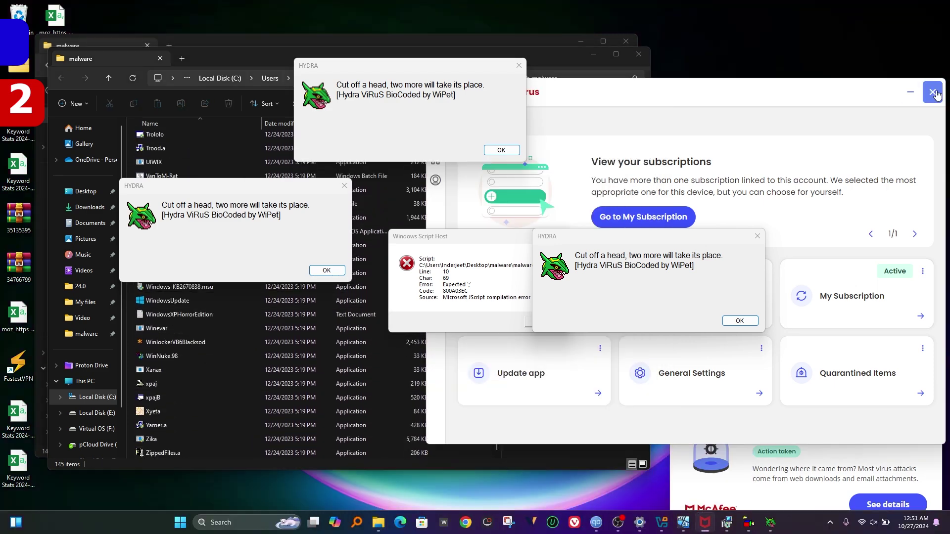
pyautogui.click(921, 94)
pyautogui.click(931, 430)
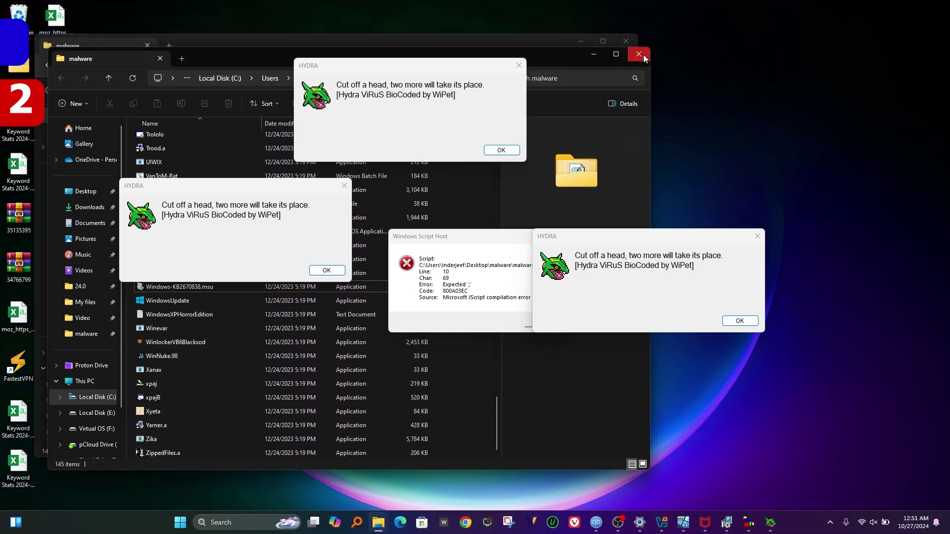
pyautogui.rightClick(58, 274)
pyautogui.click(115, 435)
pyautogui.click(112, 379)
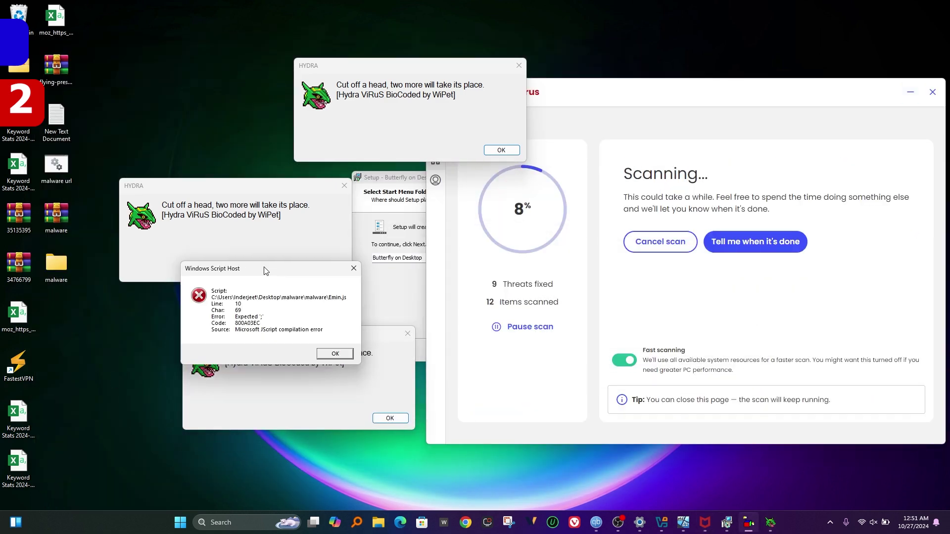
# Step: Move the scan window and Hydra popup aside and dismiss the Script Host error while the scan runs
pyautogui.moveTo(615, 89); pyautogui.dragTo(543, 91)
pyautogui.click(299, 369)
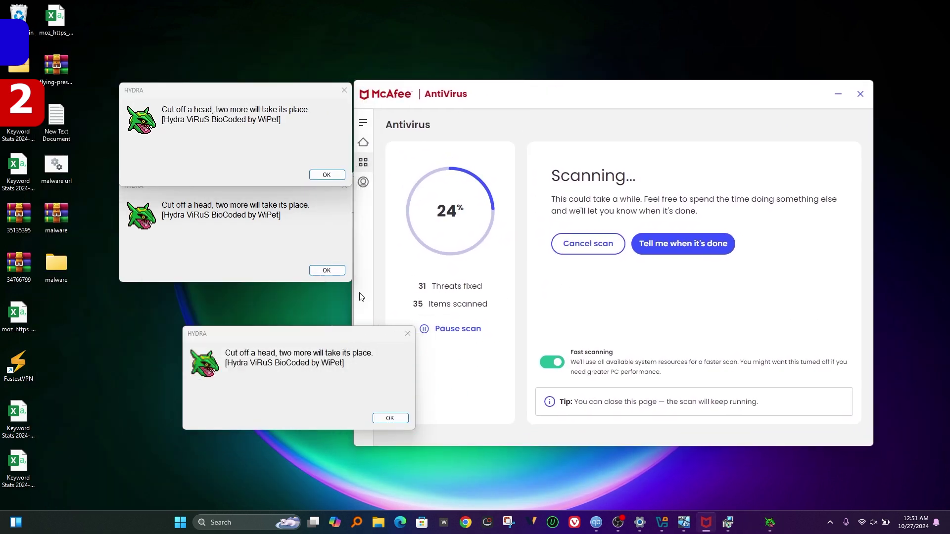
pyautogui.moveTo(332, 338); pyautogui.dragTo(256, 327)
pyautogui.moveTo(652, 93); pyautogui.dragTo(650, 84)
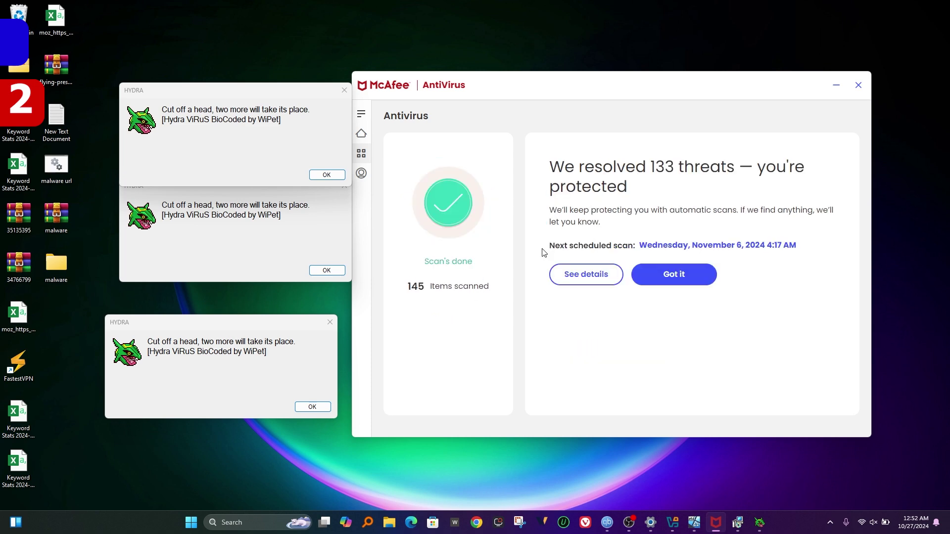
# Step: View the 133 resolved threats, then select all files in malware\malware to count 17 survivors
pyautogui.click(599, 276)
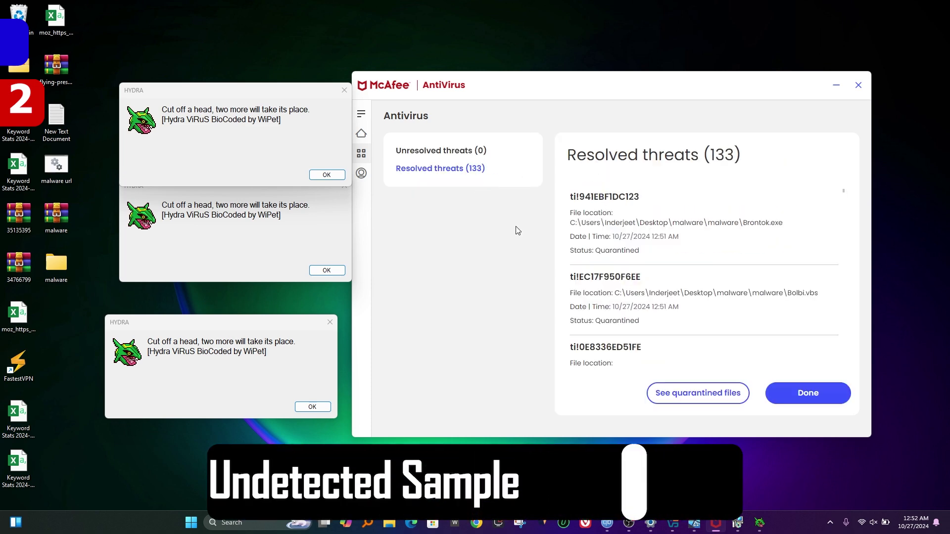
pyautogui.scroll(-5, 564, 275)
pyautogui.doubleClick(47, 265)
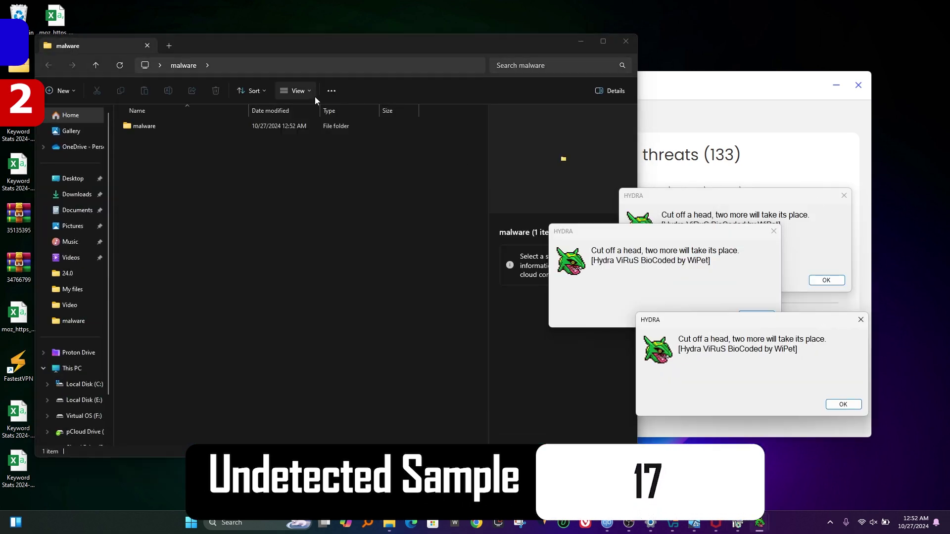
pyautogui.doubleClick(223, 127)
pyautogui.hotkey('ctrl', 'a')
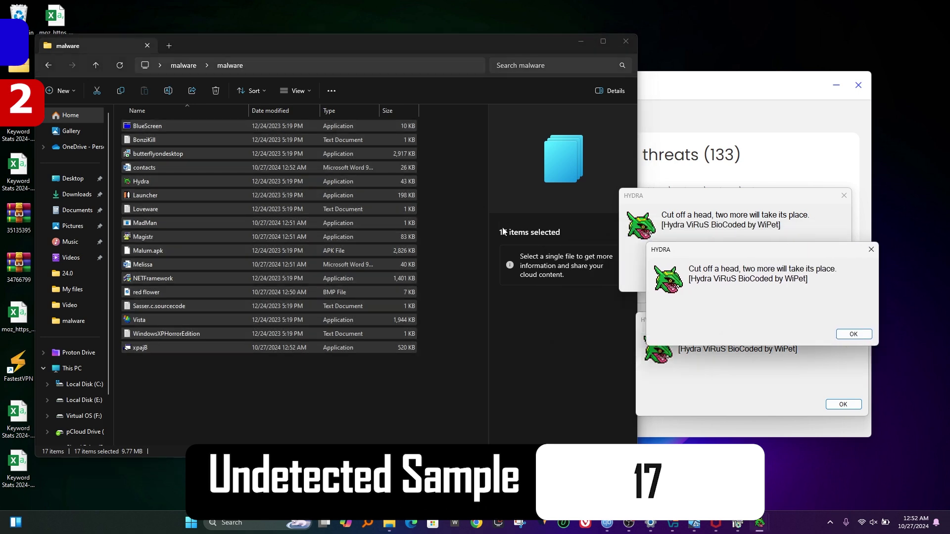
pyautogui.click(626, 42)
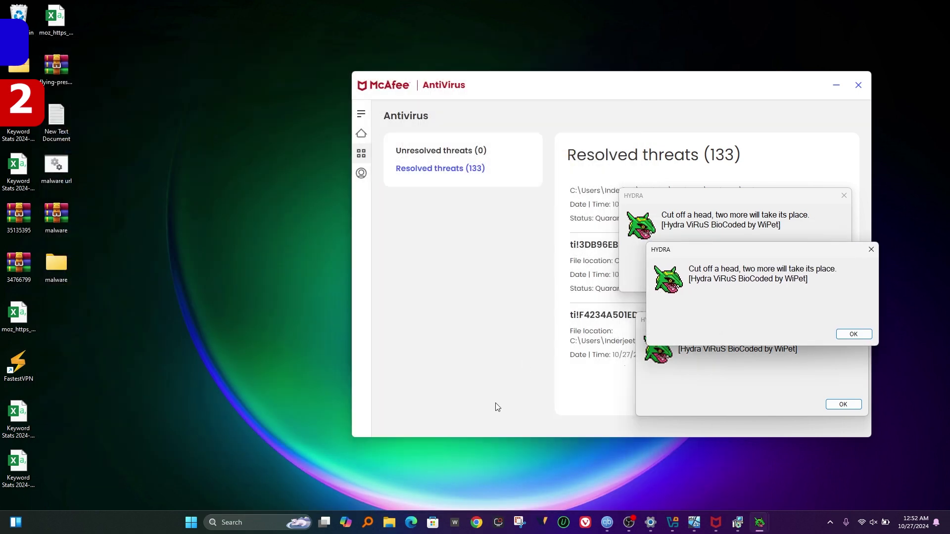
# Step: Extract malware.zip into a new folder via 7-Zip and turn AVG's protection shields back on
pyautogui.moveTo(596, 95); pyautogui.dragTo(492, 78)
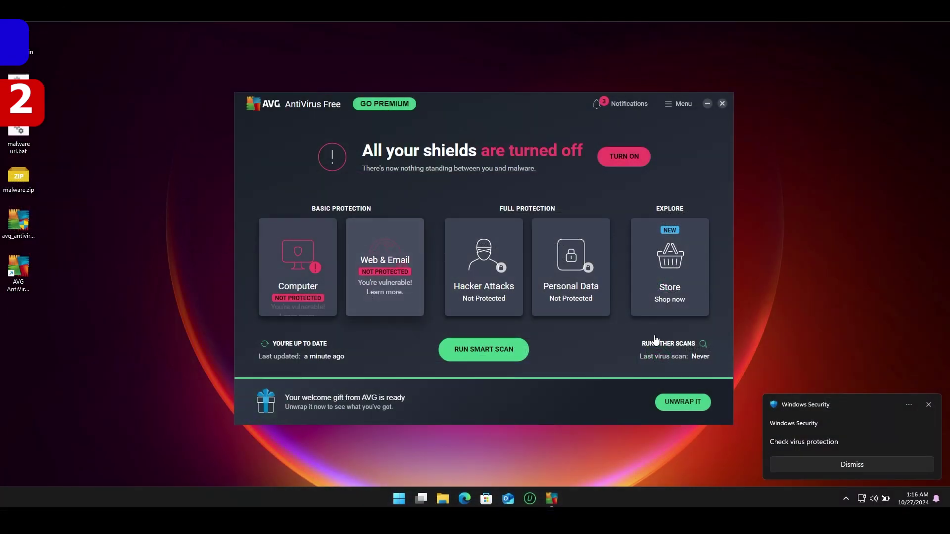
pyautogui.rightClick(20, 179)
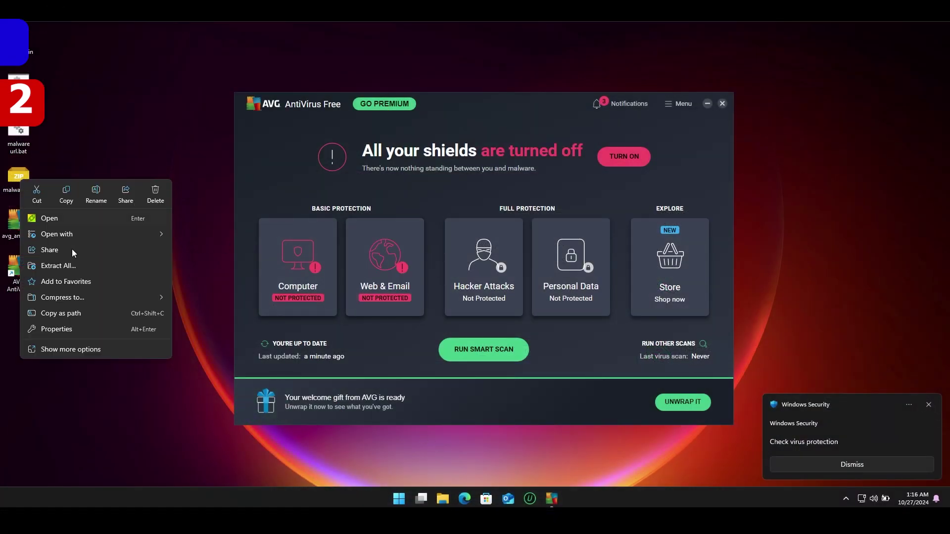
pyautogui.click(98, 351)
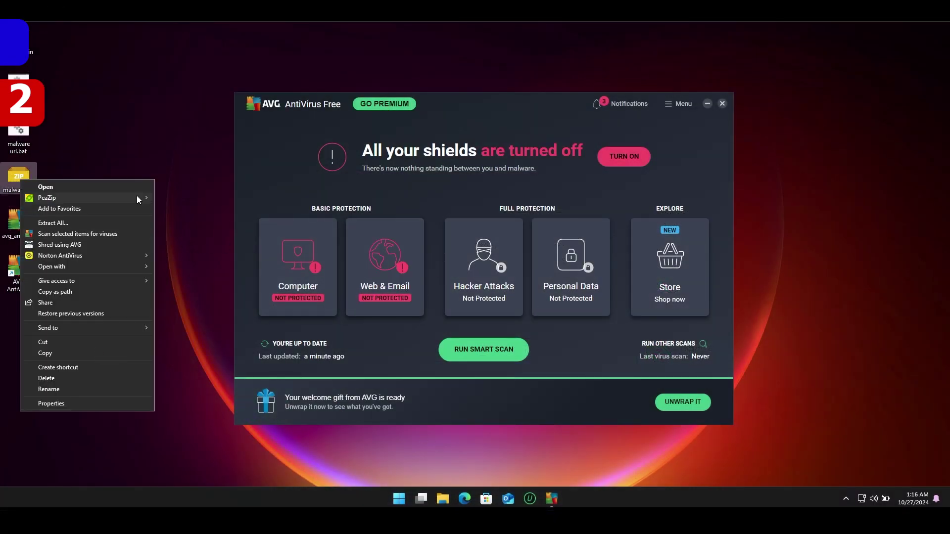
pyautogui.moveTo(47, 197)
pyautogui.click(198, 229)
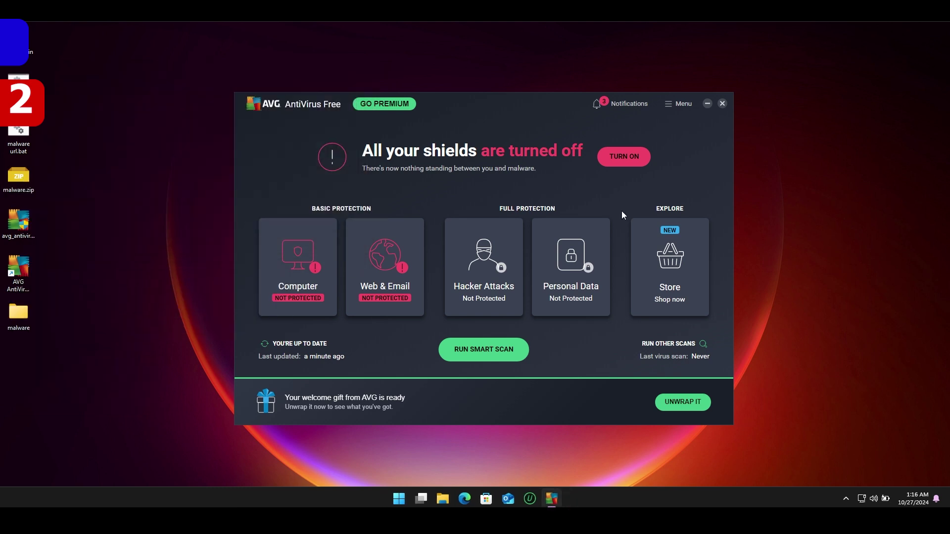
pyautogui.click(624, 157)
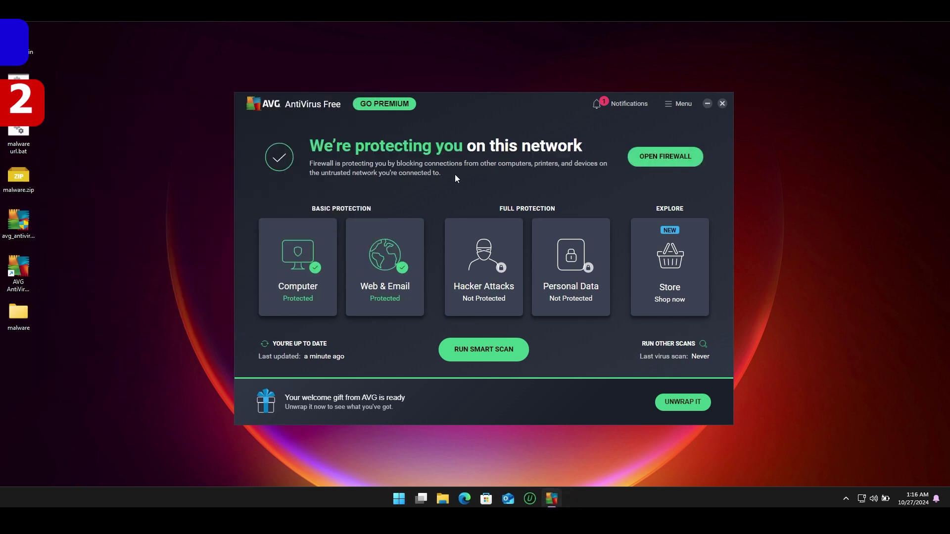
# Step: Run malware url.bat as administrator, approve UAC, and dismiss the first missing-file errors
pyautogui.rightClick(19, 97)
pyautogui.click(110, 178)
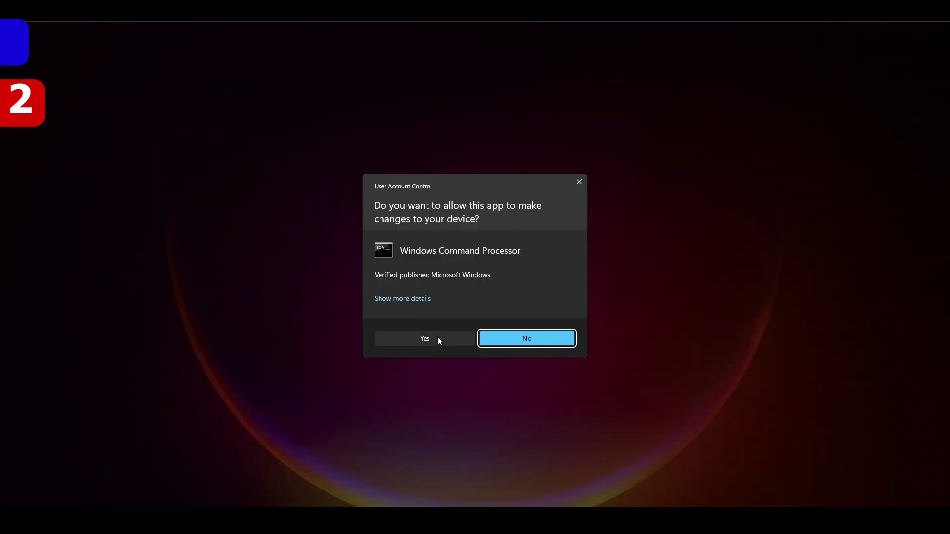
pyautogui.click(436, 339)
pyautogui.click(585, 260)
pyautogui.click(586, 259)
pyautogui.click(576, 262)
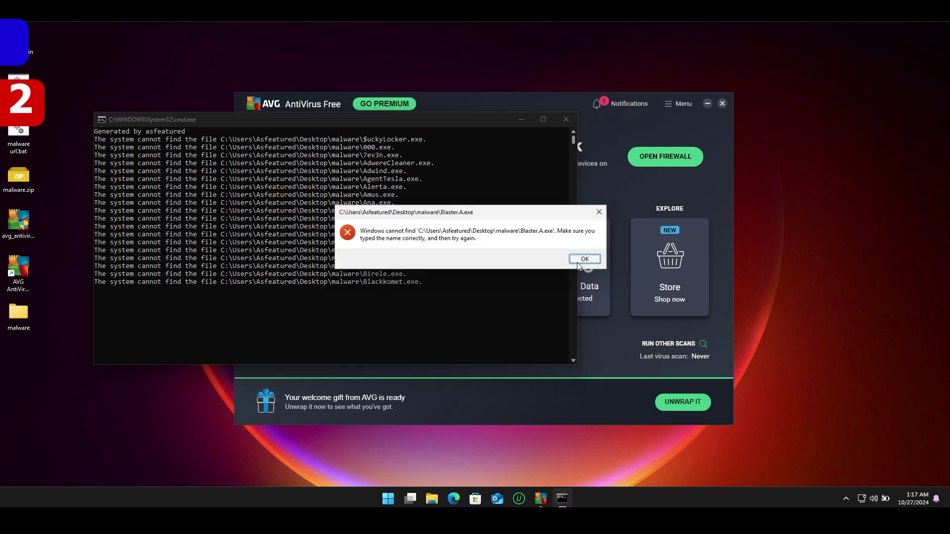
pyautogui.click(577, 262)
# Step: Dismiss the remaining missing-file errors until the script finishes
pyautogui.click(577, 263)
pyautogui.click(577, 262)
pyautogui.click(577, 262)
pyautogui.click(577, 262)
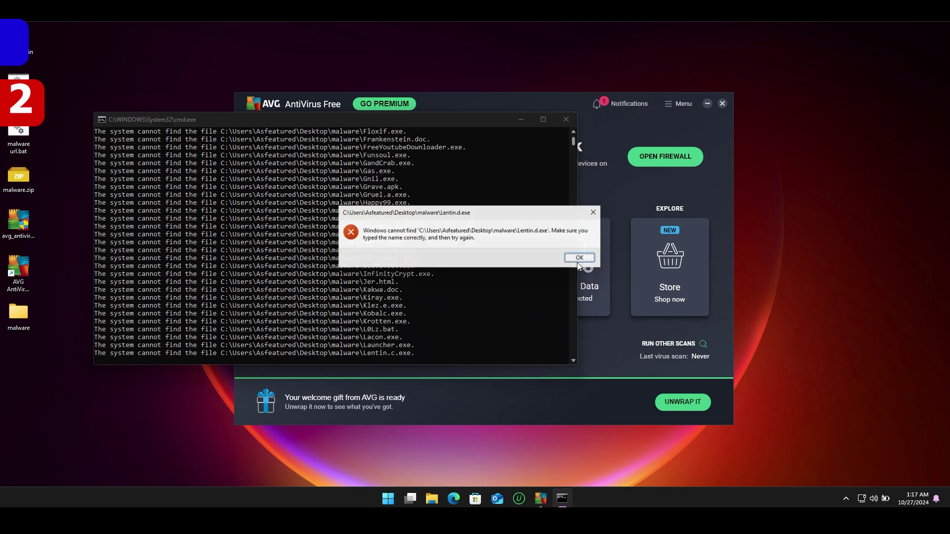
pyautogui.click(576, 263)
pyautogui.click(576, 262)
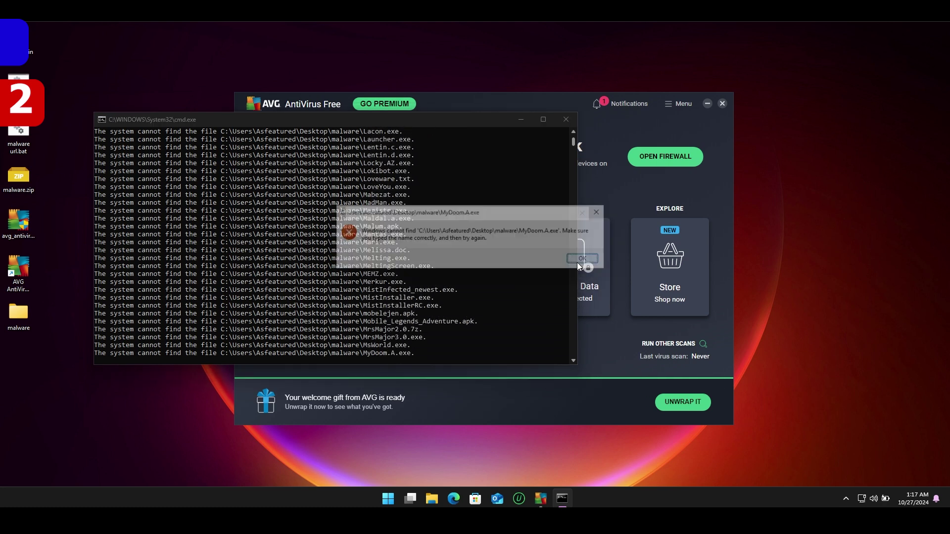
pyautogui.click(577, 262)
pyautogui.click(576, 262)
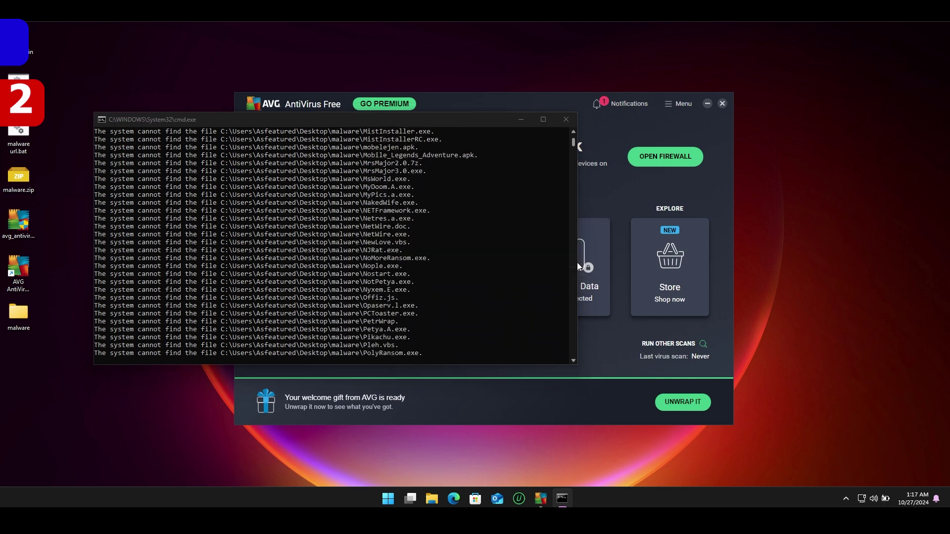
pyautogui.click(577, 262)
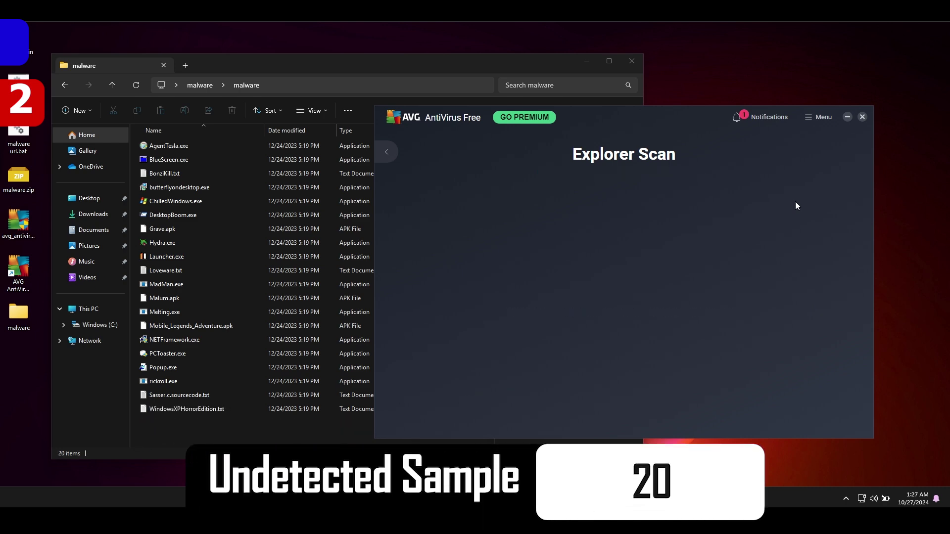
# Step: Resolve all 206 threats, select the 20 files left in the malware folder, and minimize it
pyautogui.click(631, 418)
pyautogui.click(239, 430)
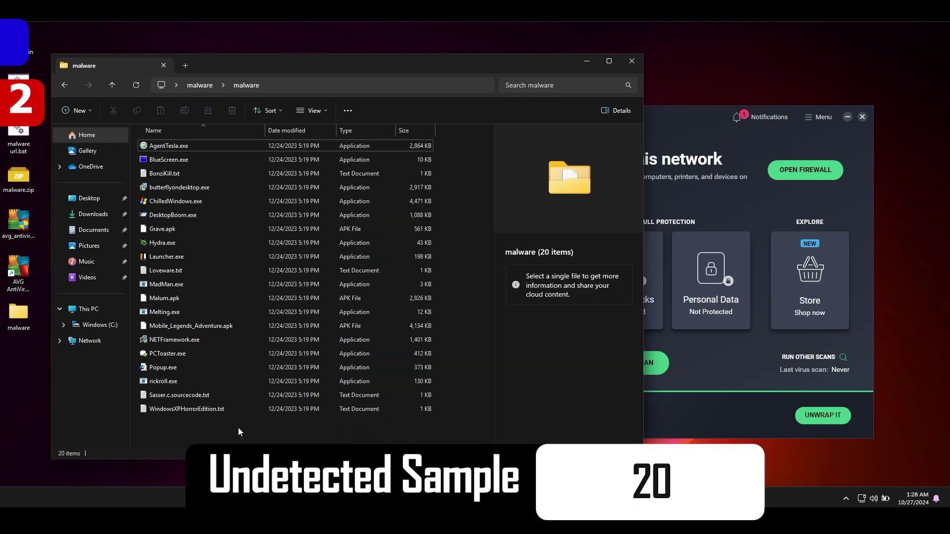
pyautogui.moveTo(191, 431); pyautogui.dragTo(238, 106)
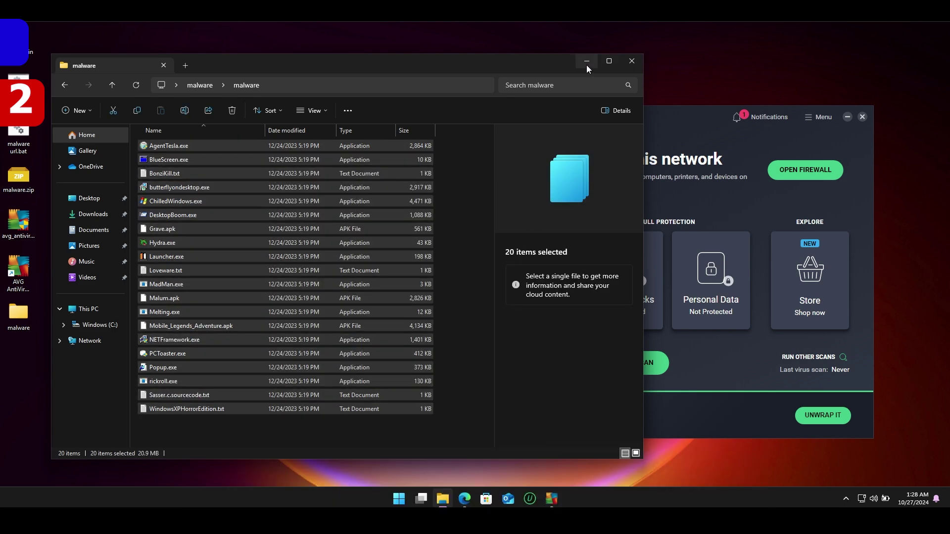
pyautogui.click(586, 62)
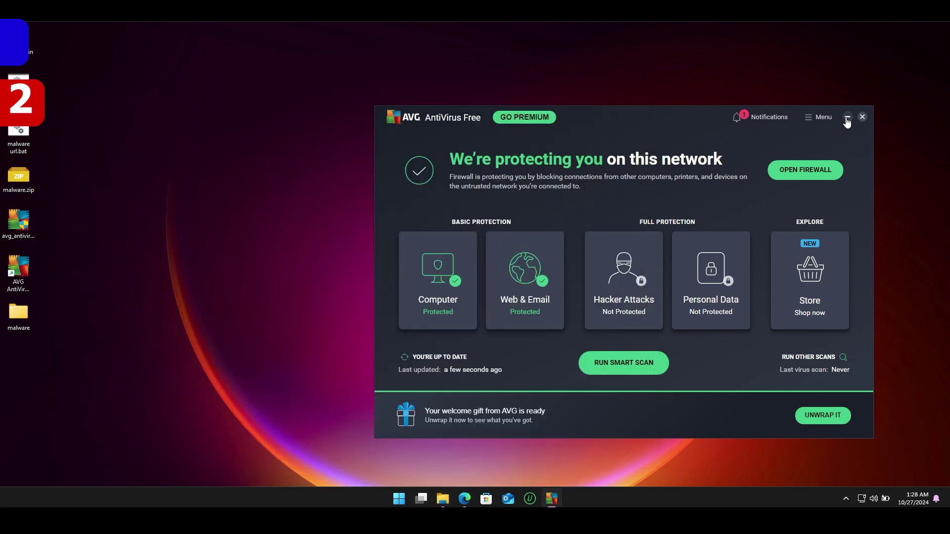